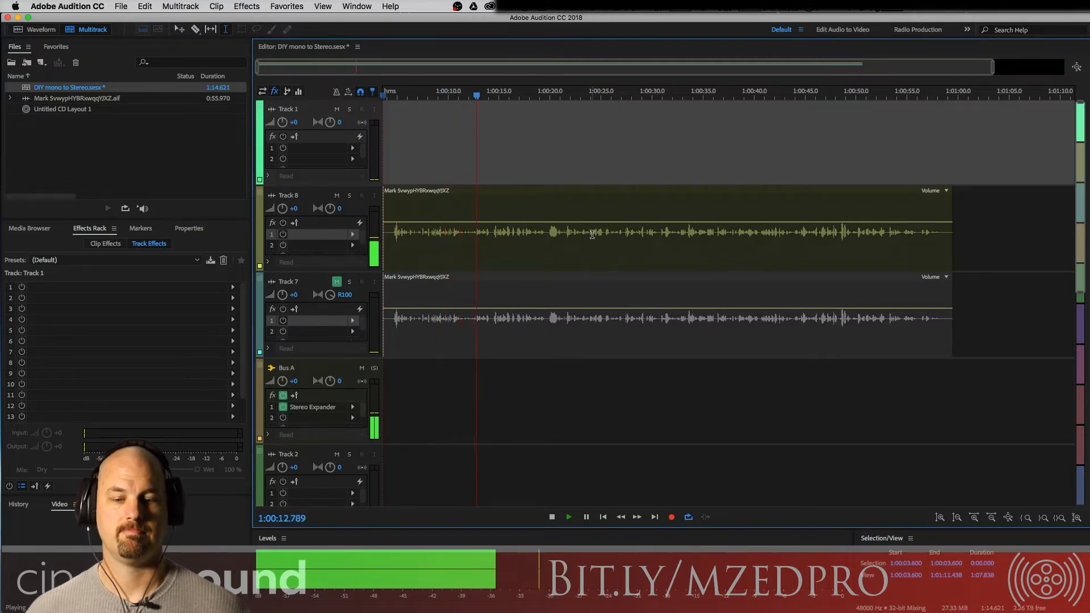
Stop playback, move the voice clip from Track 8 to Track 1, and audition it there.
{"action": "key", "text": "space"}
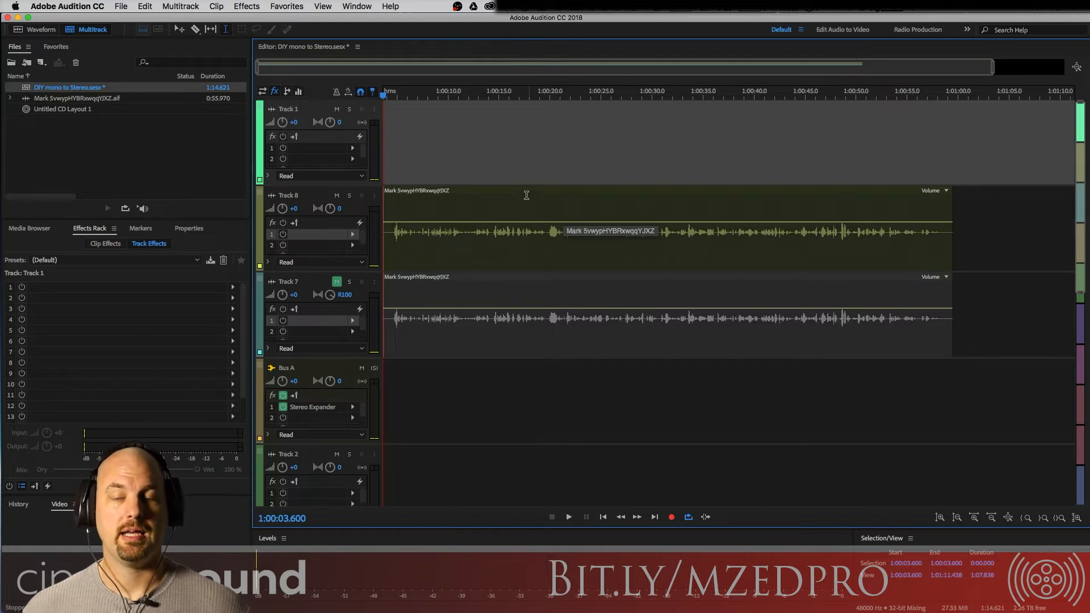
{"action": "left_click_drag", "start_coordinate": [509, 193], "coordinate": [513, 160]}
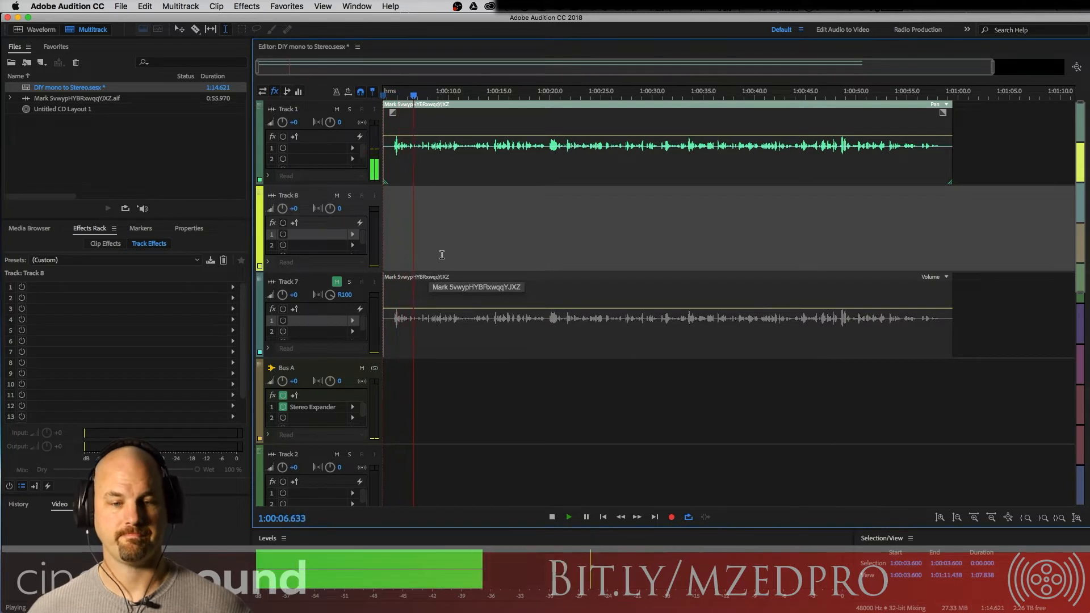
{"action": "key", "text": "space"}
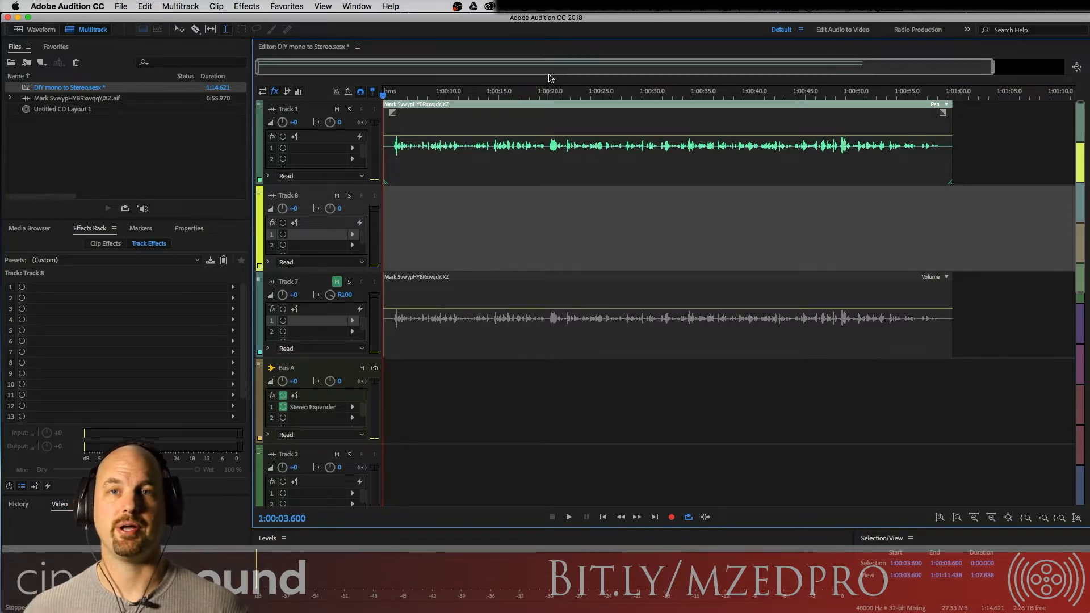
Add a Stereo Expander effect to the first effect slot of Track 1.
{"action": "left_click", "coordinate": [353, 148]}
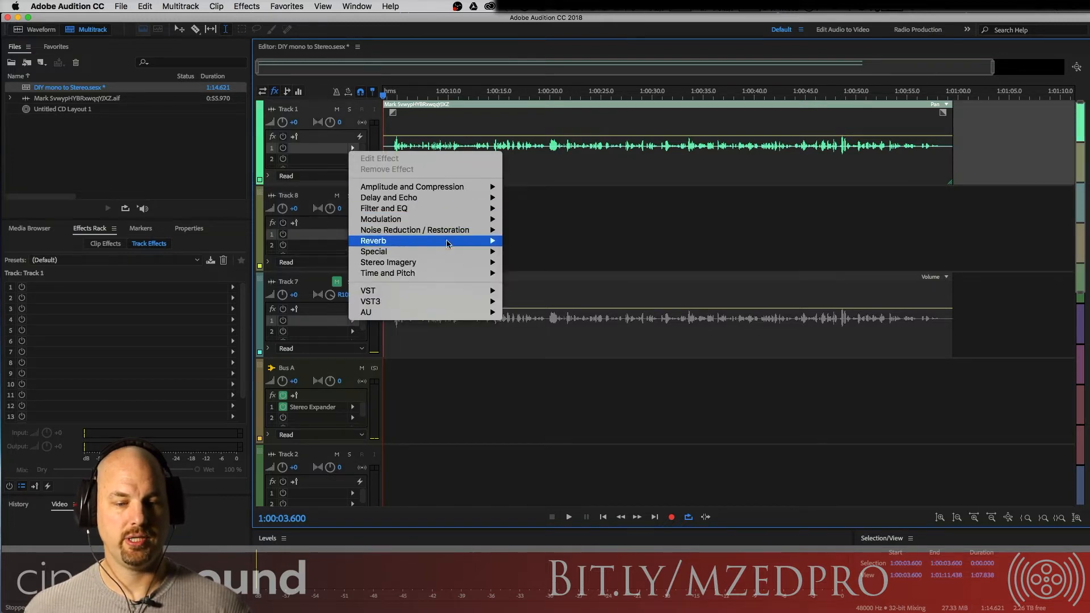
{"action": "mouse_move", "coordinate": [463, 263]}
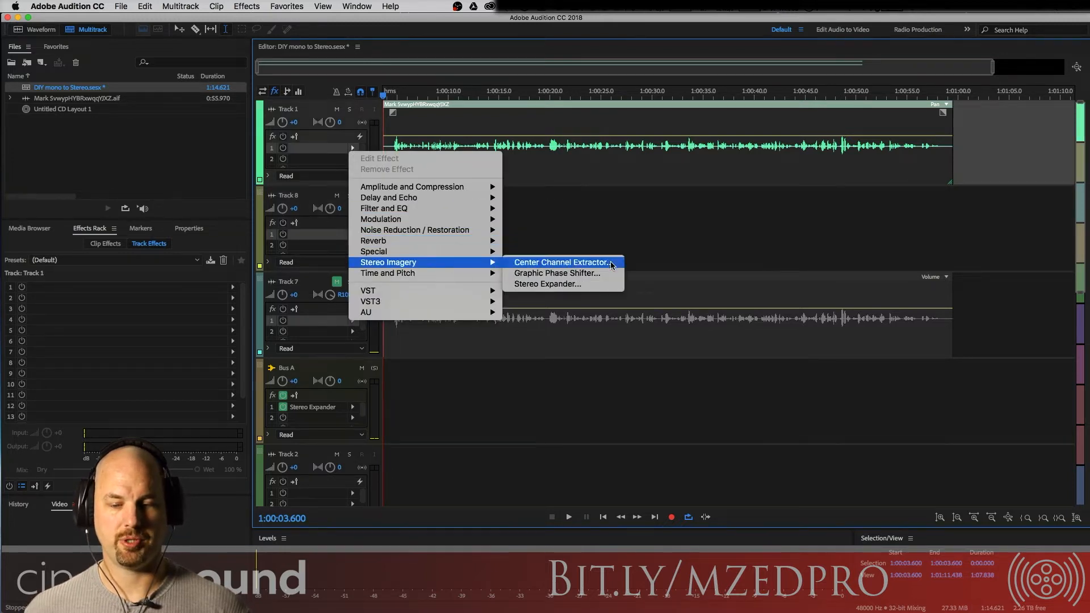
{"action": "left_click", "coordinate": [592, 287]}
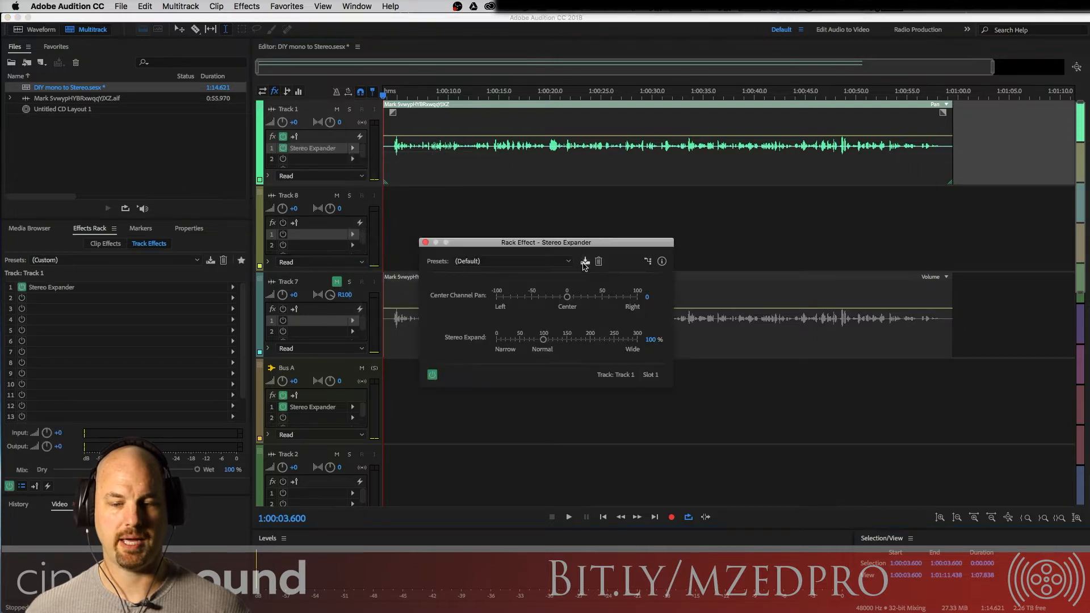
{"action": "left_click_drag", "start_coordinate": [586, 241], "coordinate": [668, 208]}
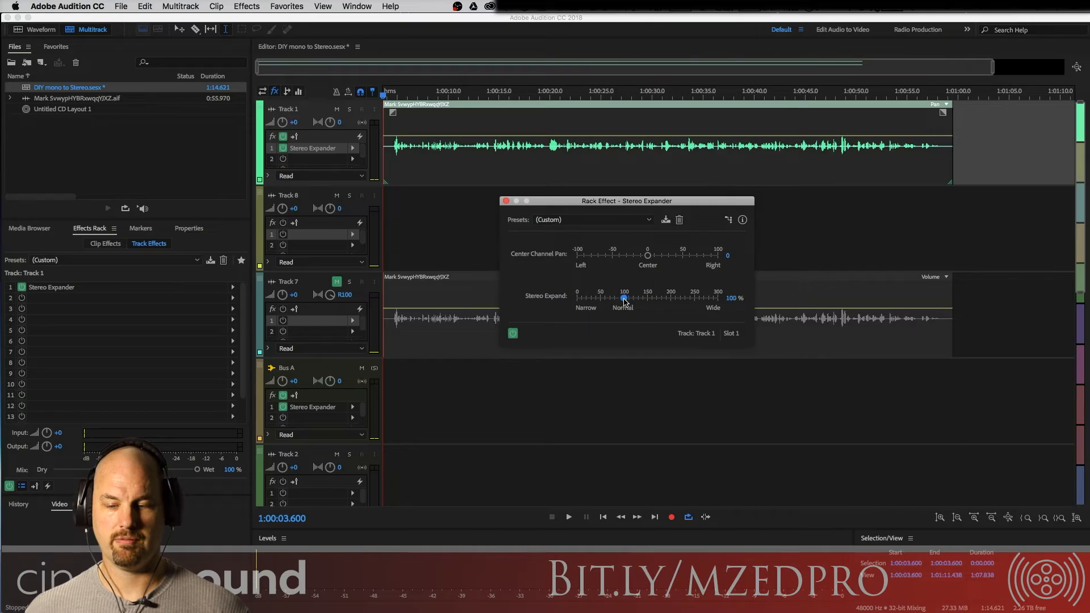
Audition Track 1 while setting Stereo Expand to 300% and Center Channel Pan to 2.
{"action": "left_click_drag", "start_coordinate": [624, 298], "coordinate": [623, 302]}
{"action": "key", "text": "space"}
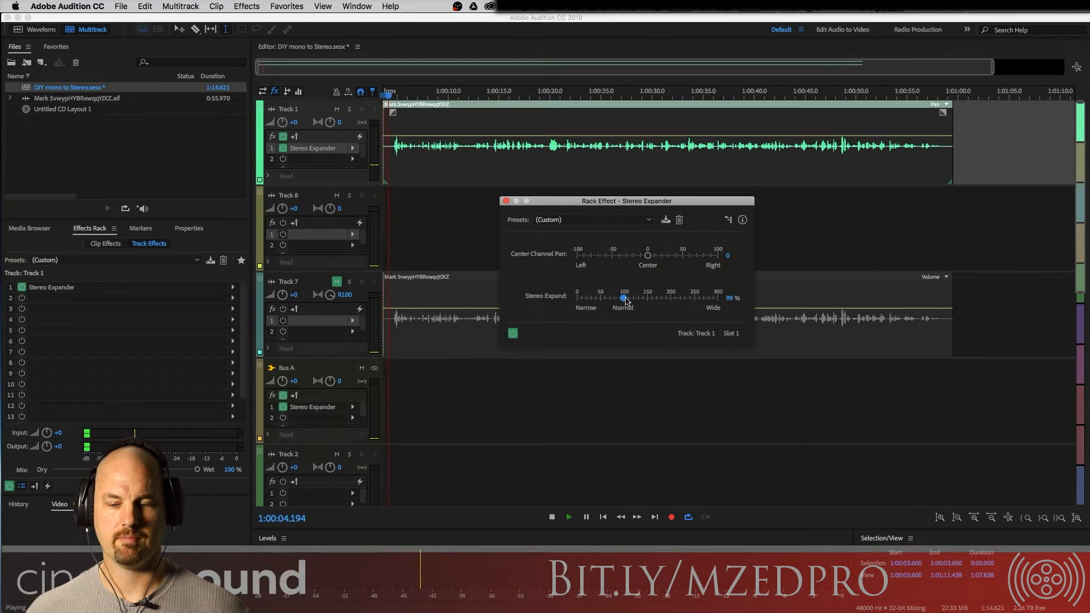
{"action": "left_click_drag", "start_coordinate": [625, 299], "coordinate": [730, 309]}
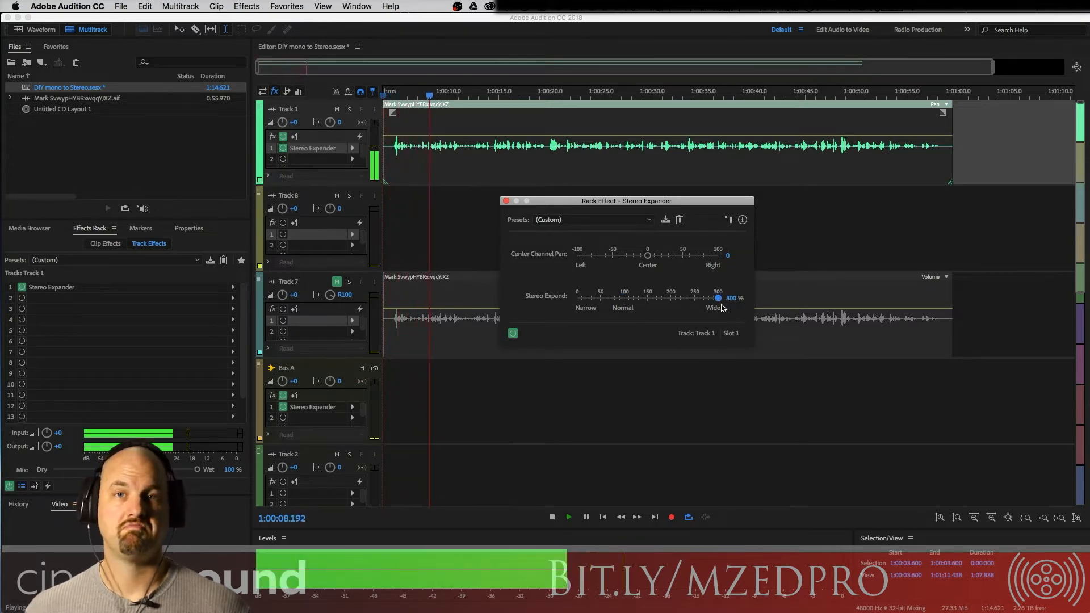
{"action": "key", "text": "space"}
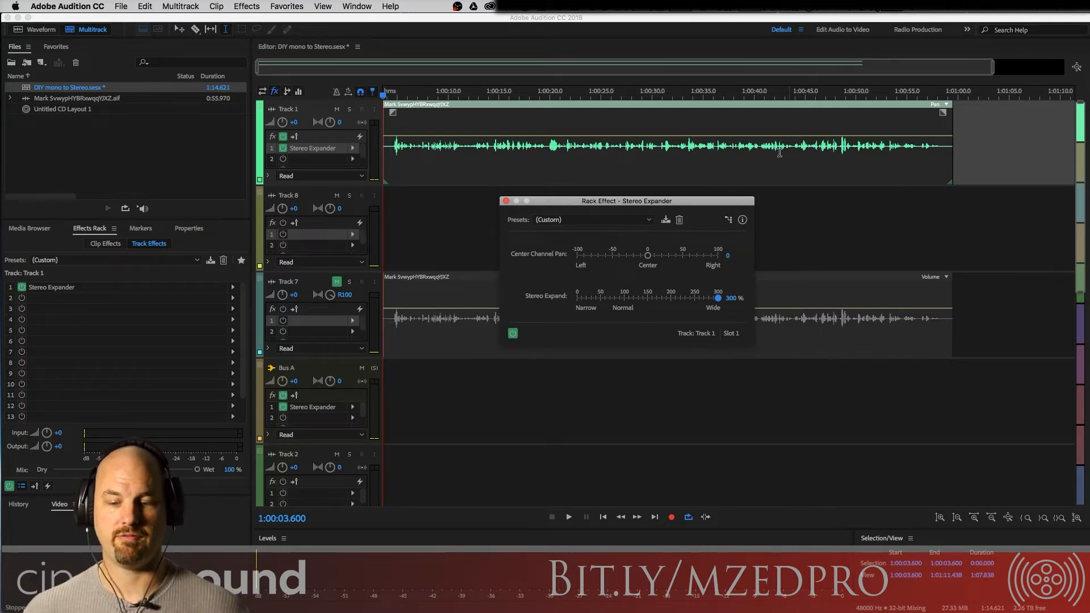
{"action": "key", "text": "space"}
{"action": "mouse_move", "coordinate": [649, 260]}
{"action": "left_mouse_down"}
{"action": "mouse_move", "coordinate": [579, 262]}
{"action": "mouse_move", "coordinate": [649, 261]}
{"action": "left_mouse_up"}
{"action": "key", "text": "space"}
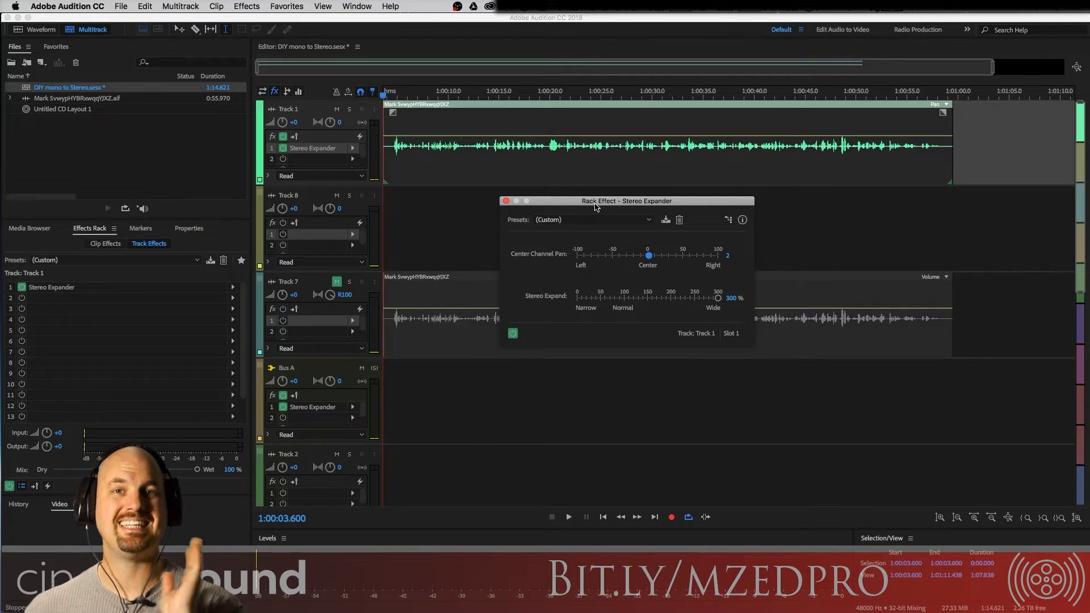
Remove the Stereo Expander from Track 1 and move the voice clip back to Track 8.
{"action": "left_click", "coordinate": [506, 201]}
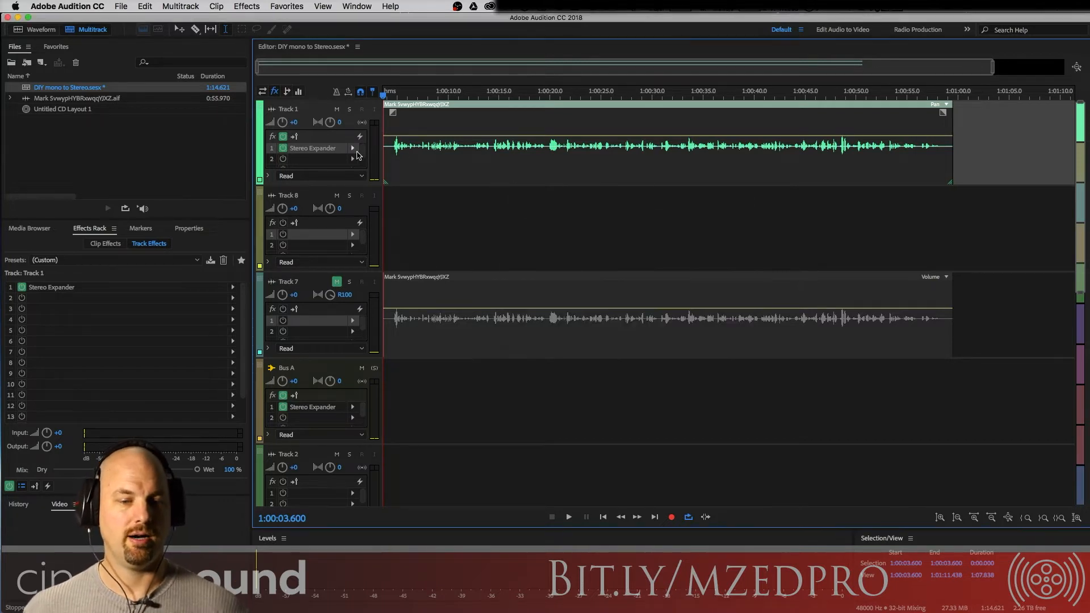
{"action": "left_click", "coordinate": [352, 148]}
{"action": "left_click", "coordinate": [390, 170]}
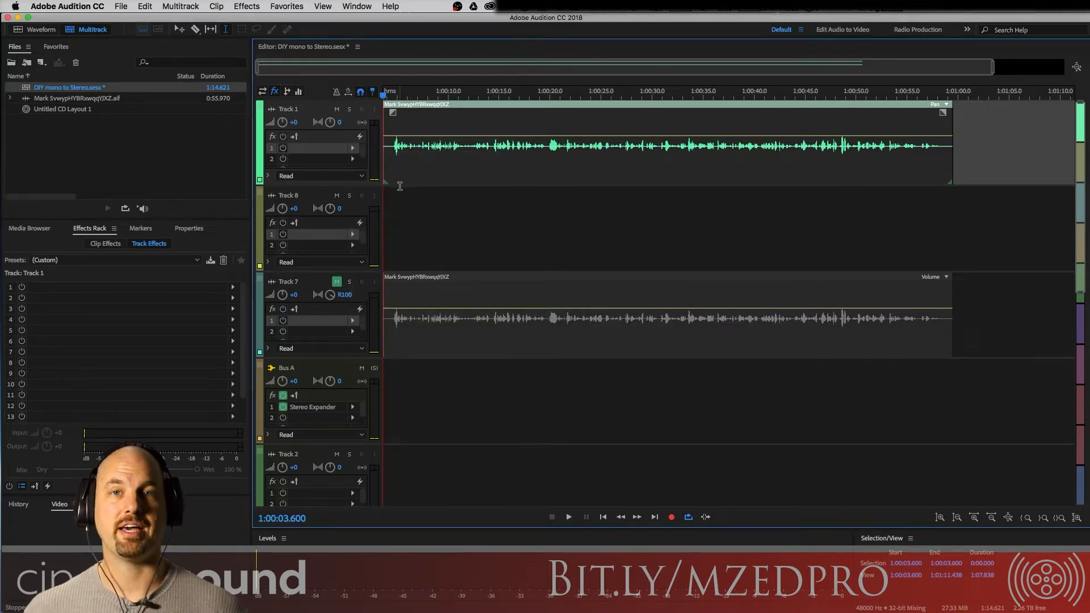
{"action": "left_click_drag", "start_coordinate": [476, 106], "coordinate": [456, 208]}
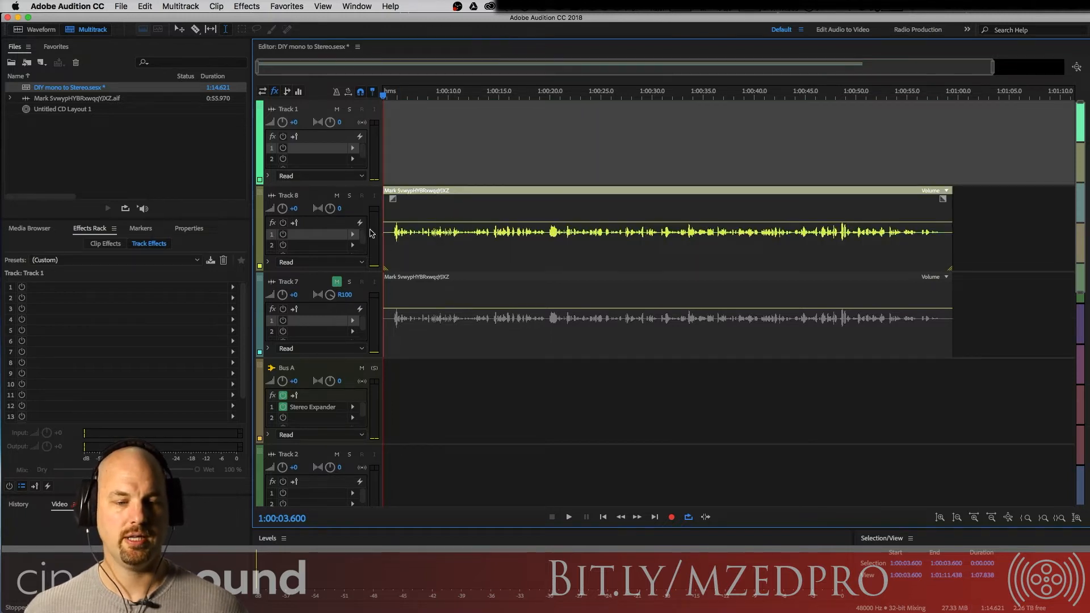
{"action": "left_click", "coordinate": [566, 285]}
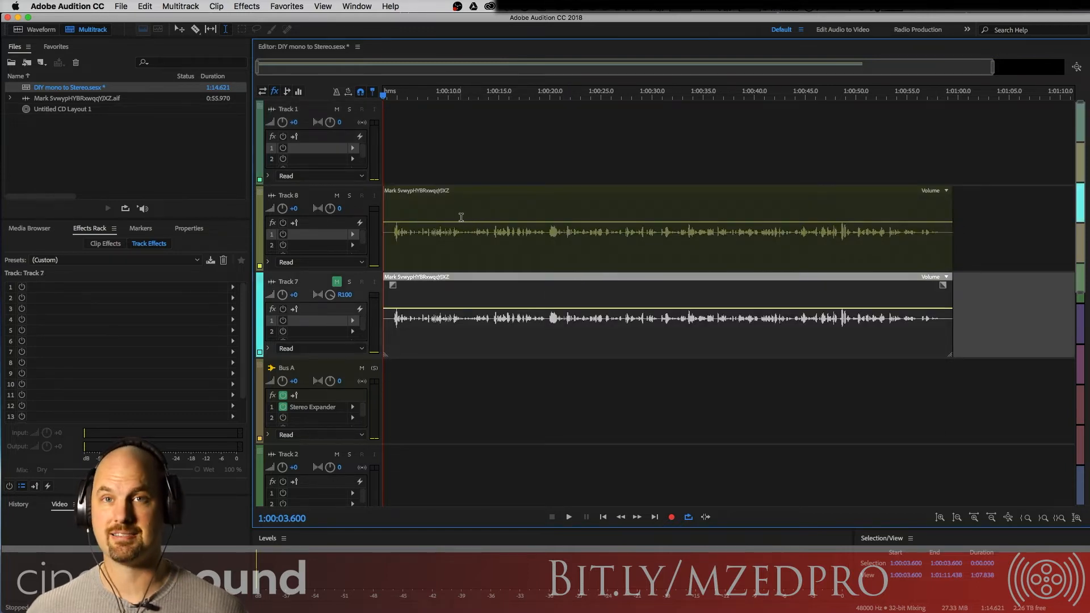
{"action": "left_click", "coordinate": [451, 193]}
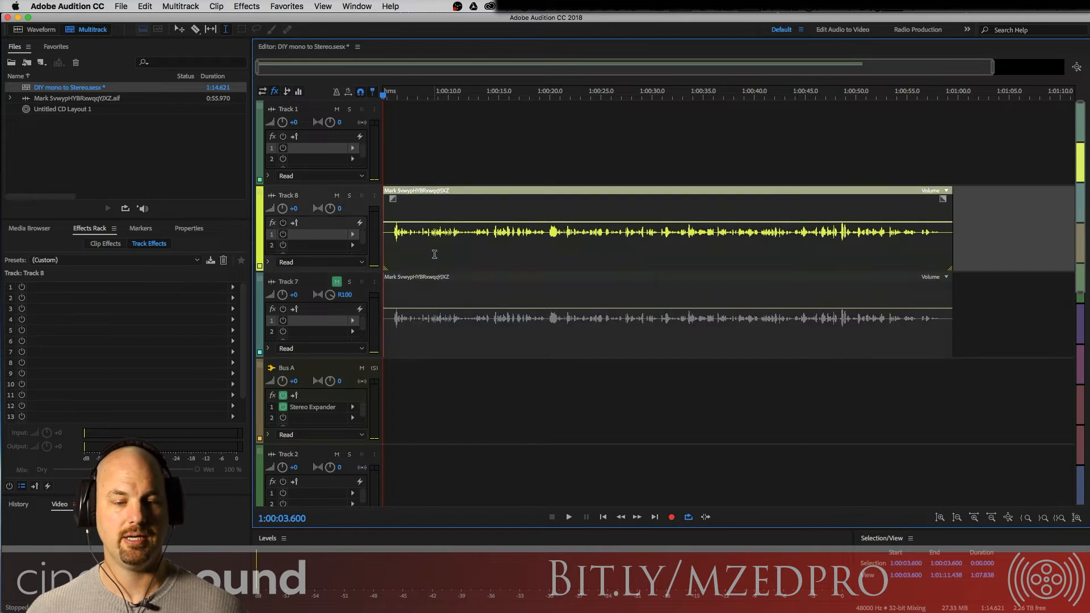
{"action": "left_click", "coordinate": [454, 282]}
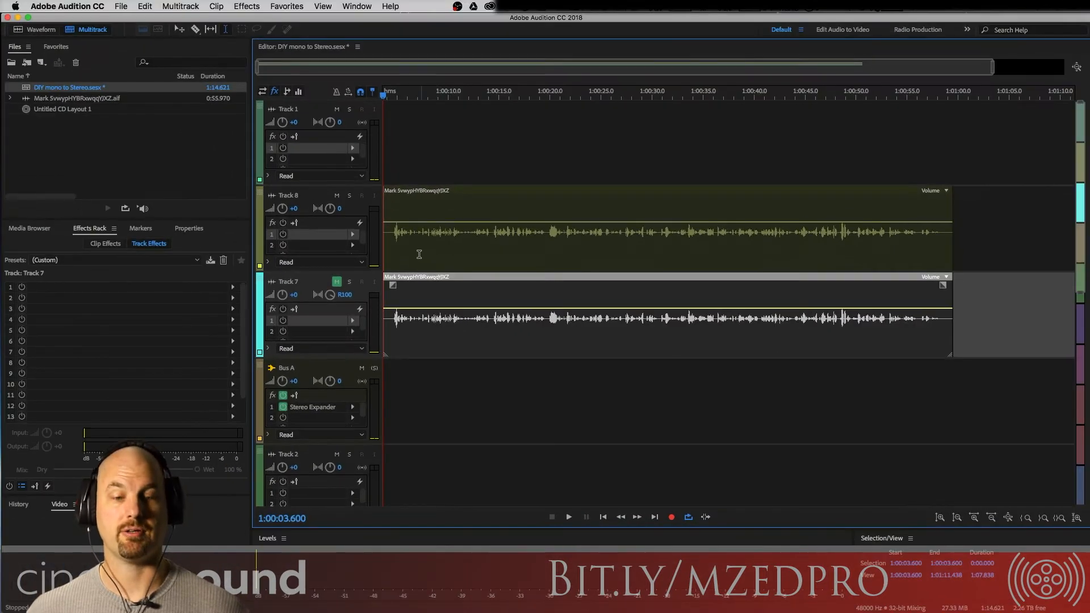
Pan Track 8 to L100 and unmute Track 7, auditioning the two tracks together.
{"action": "left_click_drag", "start_coordinate": [330, 209], "coordinate": [192, 417]}
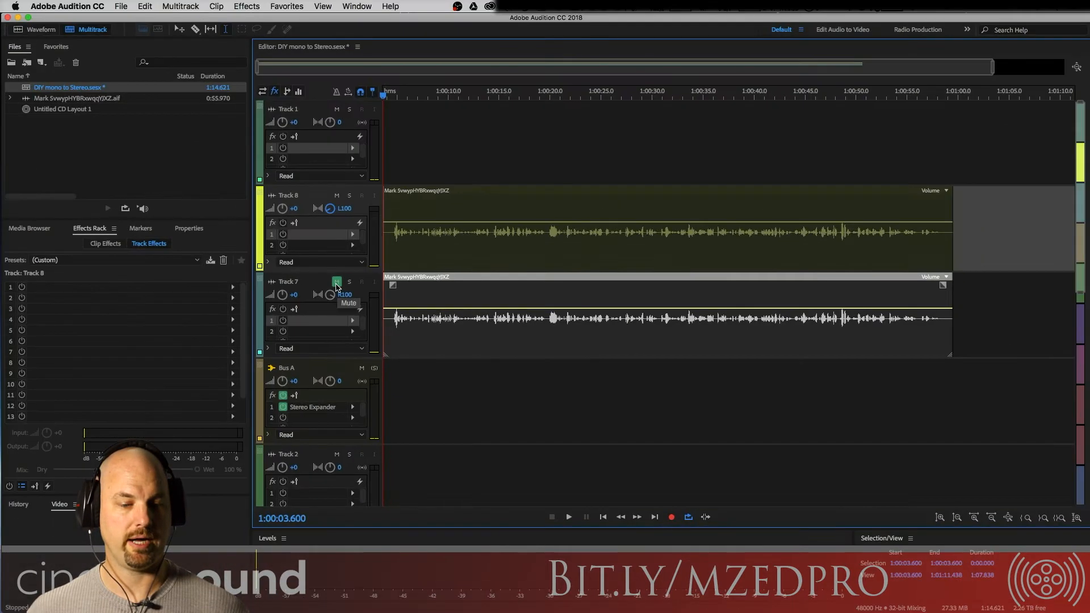
{"action": "left_click", "coordinate": [347, 251]}
{"action": "key", "text": "space"}
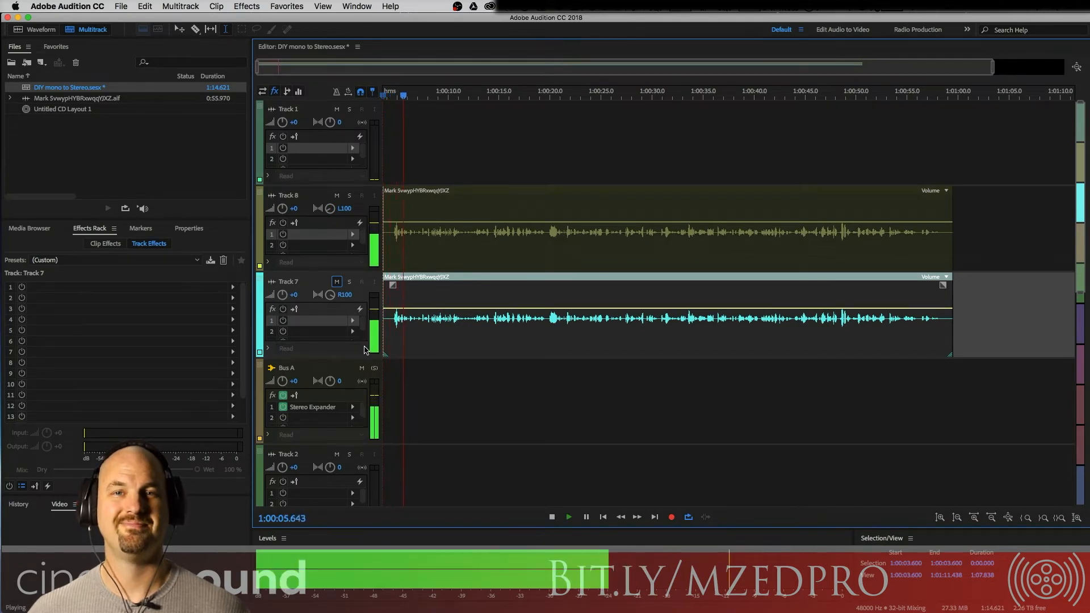
{"action": "key", "text": "space"}
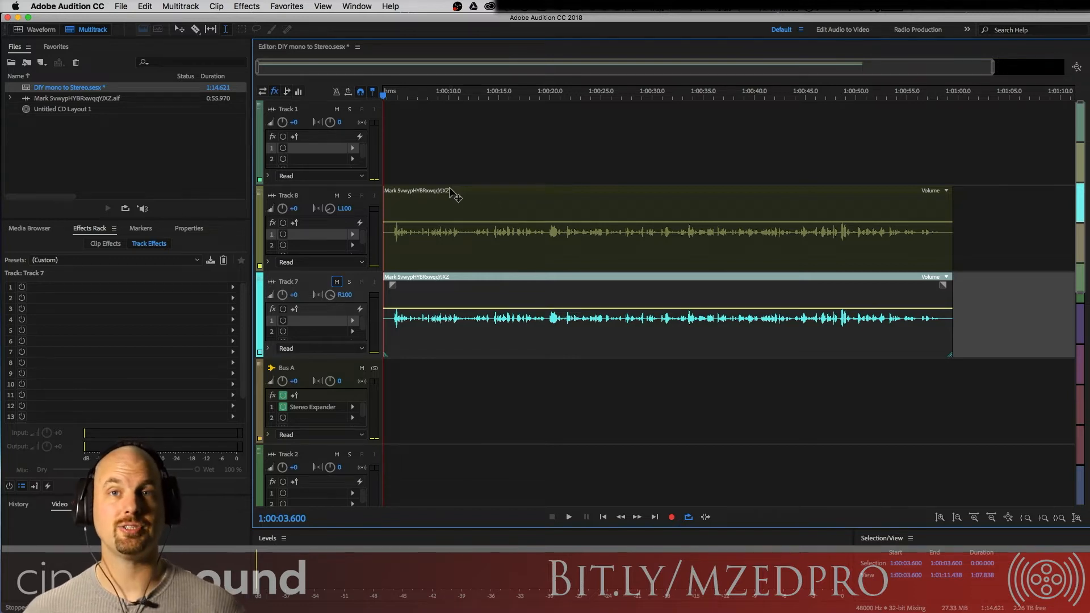
Add a Graphic Equalizer (30 Bands) to the first effect slot of Track 8, moving its window clear of Track 7.
{"action": "left_click", "coordinate": [361, 239]}
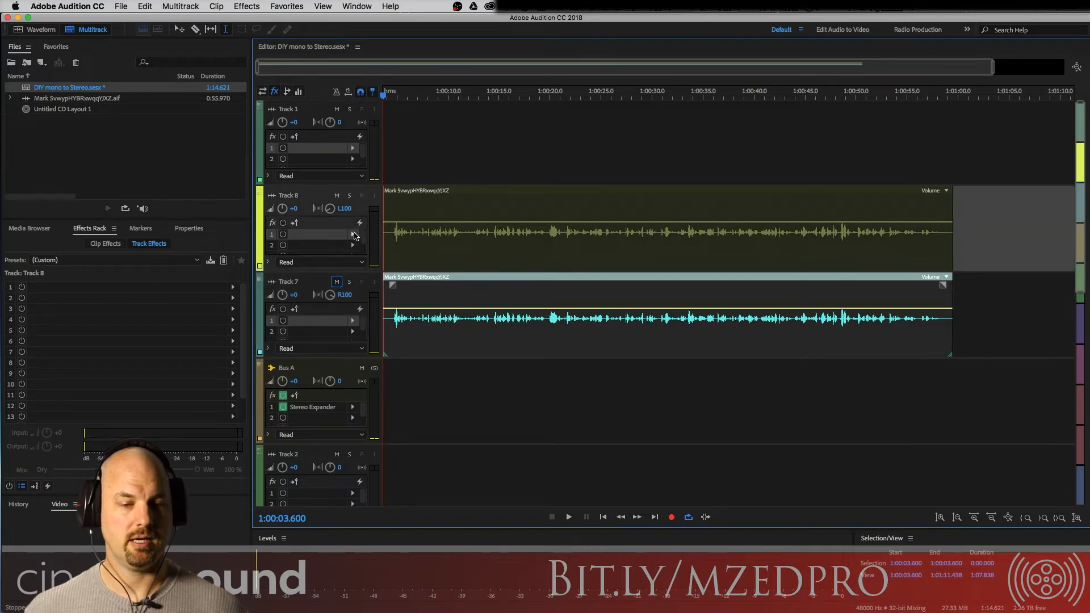
{"action": "left_click", "coordinate": [353, 236]}
{"action": "mouse_move", "coordinate": [457, 297]}
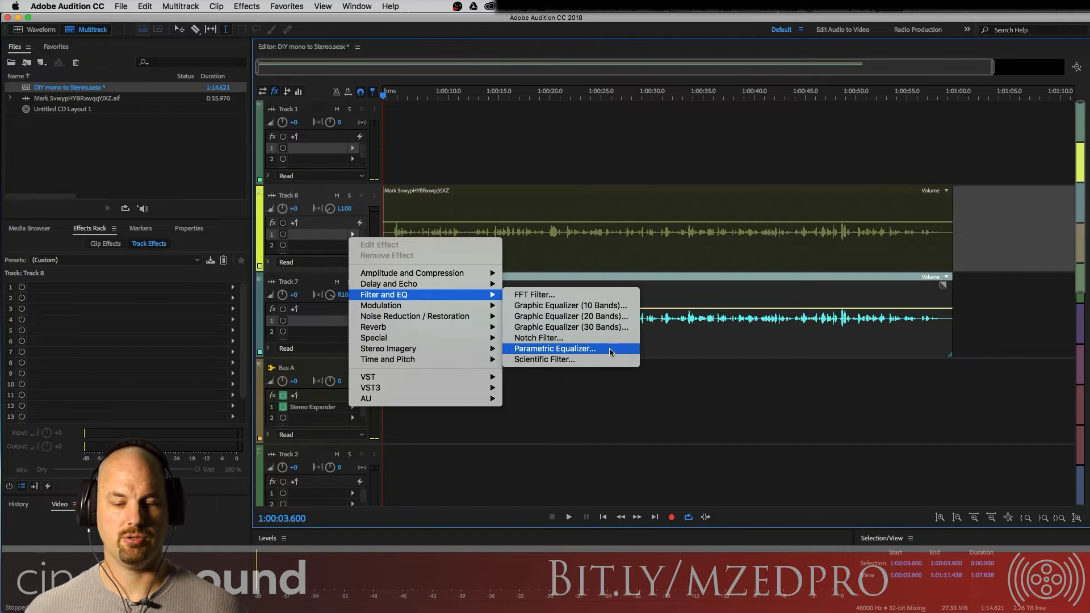
{"action": "left_click", "coordinate": [624, 329]}
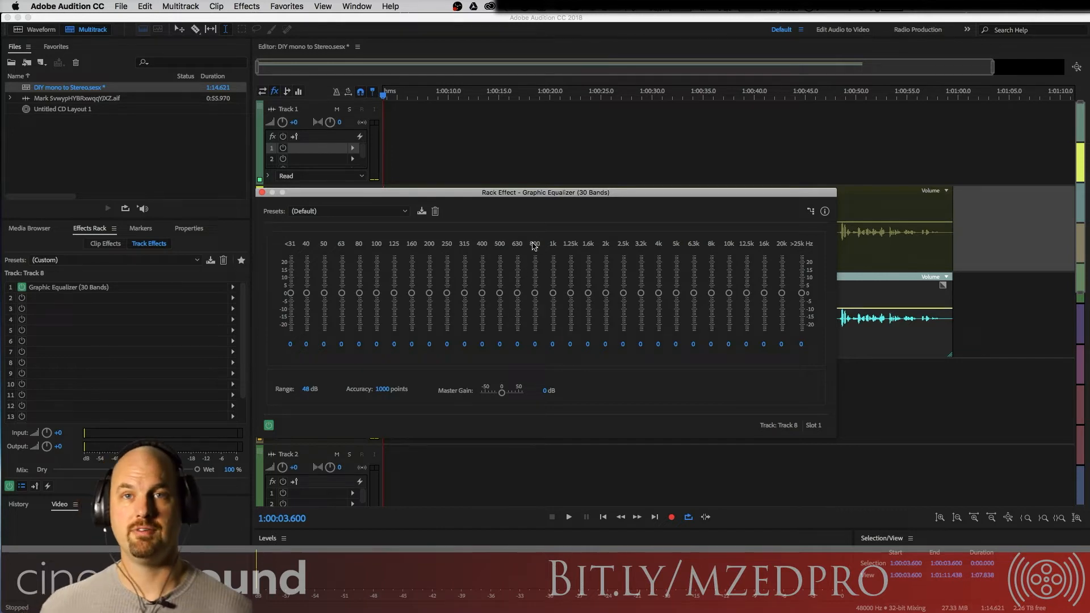
{"action": "left_click_drag", "start_coordinate": [524, 195], "coordinate": [685, 29]}
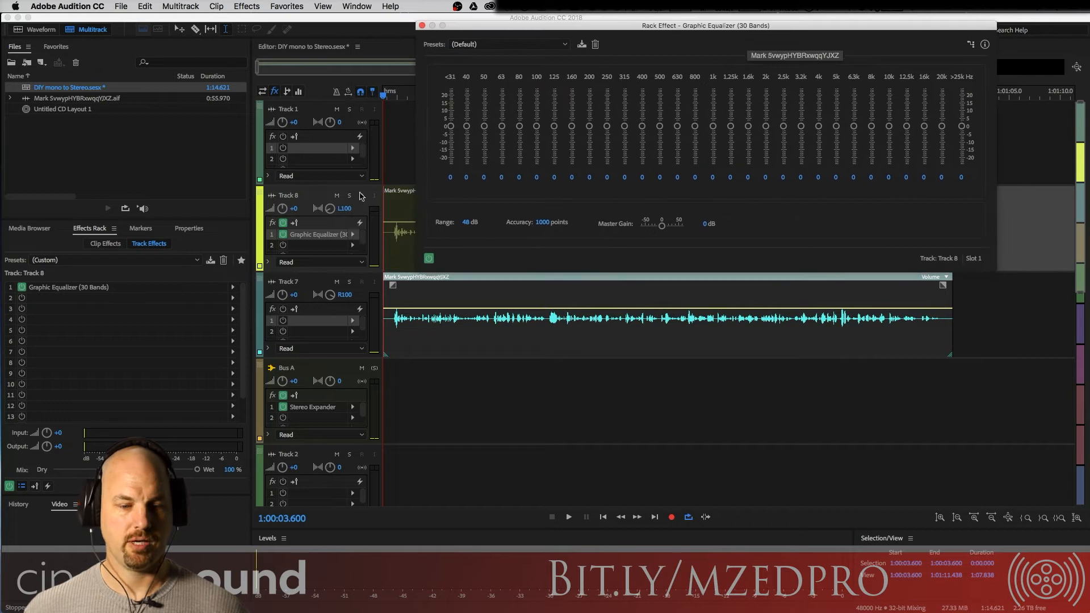
Add a Graphic Equalizer (30 Bands) to Track 7 and place its window directly below Track 8's equalizer.
{"action": "left_click", "coordinate": [353, 320]}
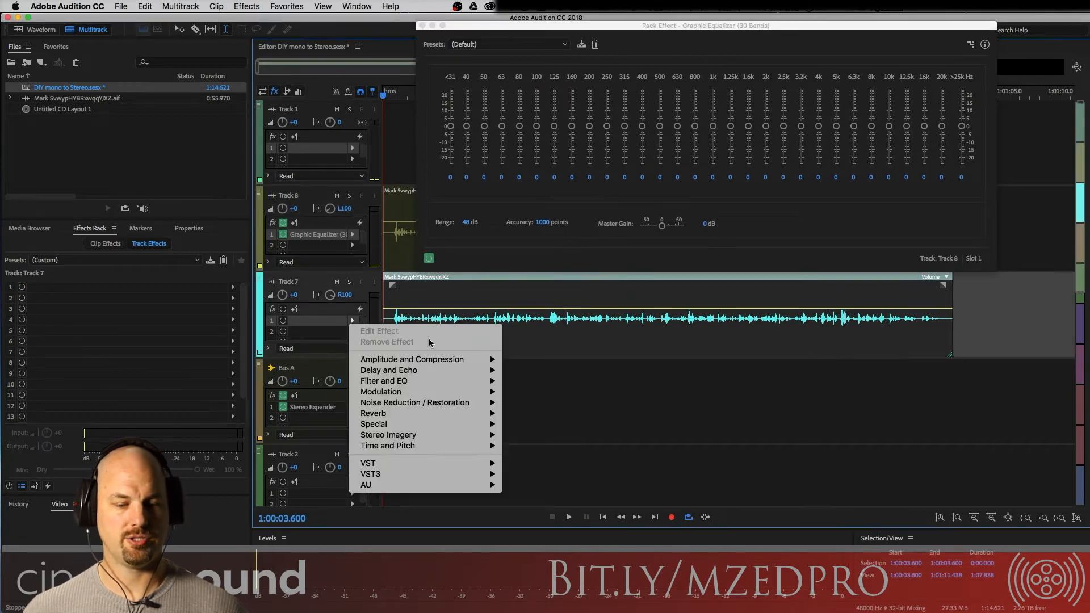
{"action": "mouse_move", "coordinate": [483, 381]}
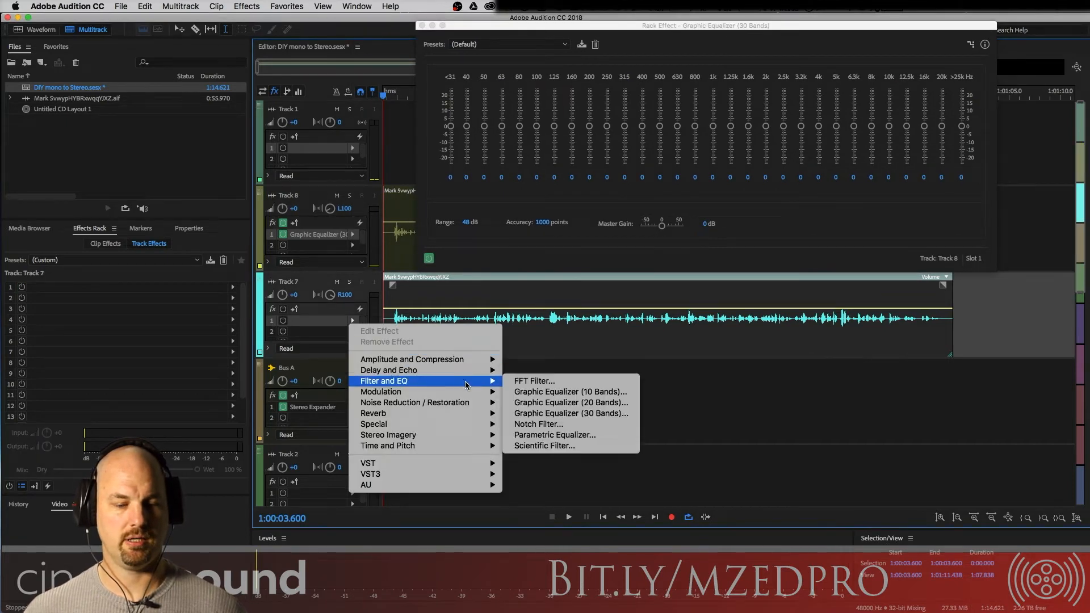
{"action": "left_click", "coordinate": [587, 415]}
{"action": "left_click_drag", "start_coordinate": [578, 188], "coordinate": [703, 286]}
{"action": "left_click_drag", "start_coordinate": [683, 29], "coordinate": [648, 35]}
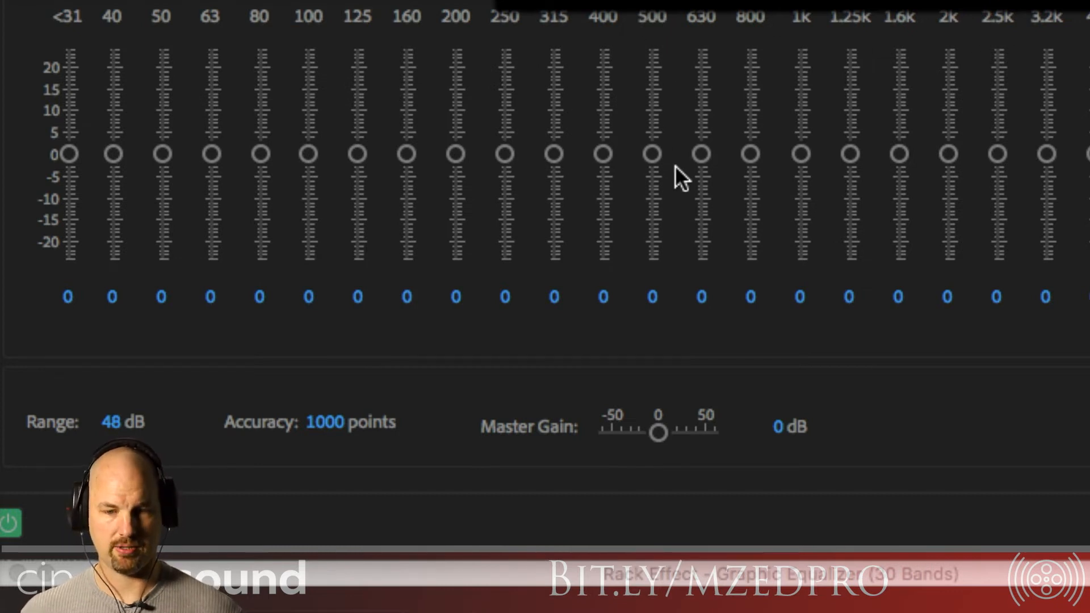
Cut the 400, 630, 1k, 1.6k, 2.5k and 4k Hz bands to -24 in Track 8's equalizer.
{"action": "left_click", "coordinate": [605, 155]}
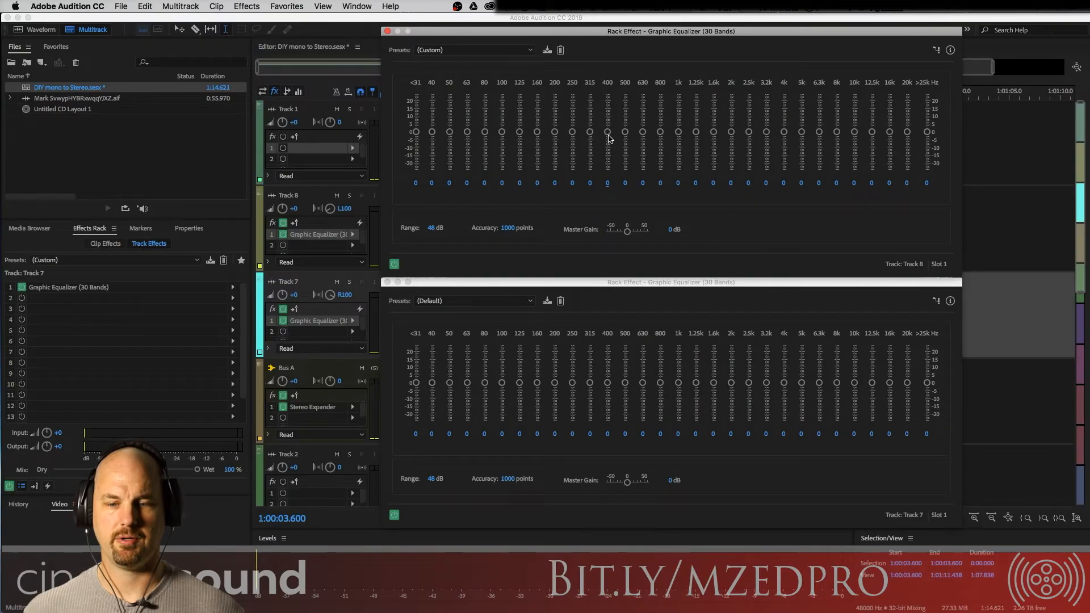
{"action": "left_click_drag", "start_coordinate": [607, 135], "coordinate": [611, 238]}
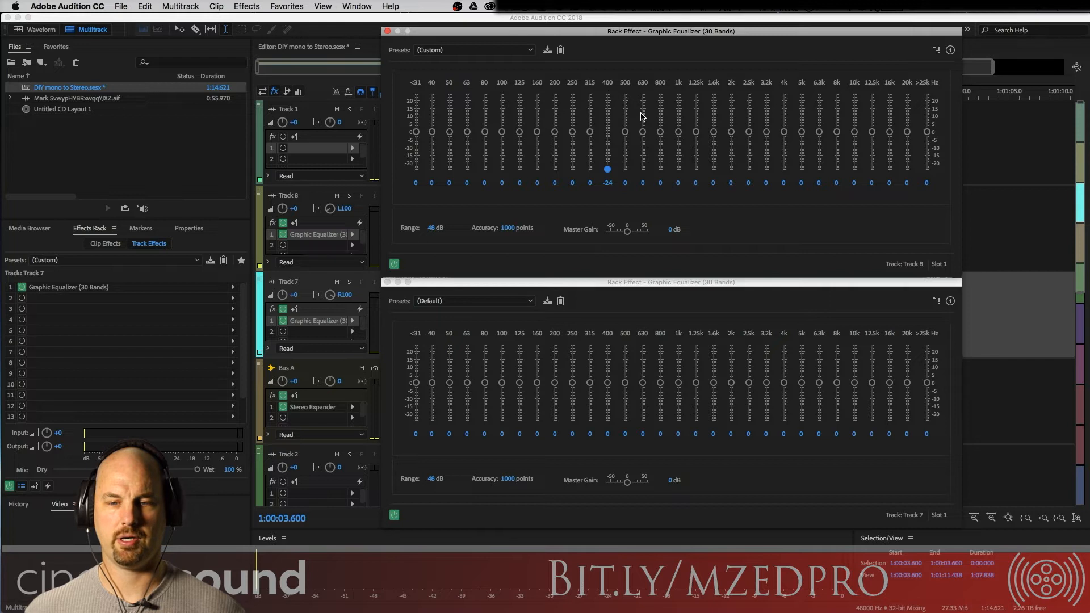
{"action": "left_click_drag", "start_coordinate": [644, 134], "coordinate": [646, 191]}
{"action": "left_click_drag", "start_coordinate": [679, 134], "coordinate": [684, 207]}
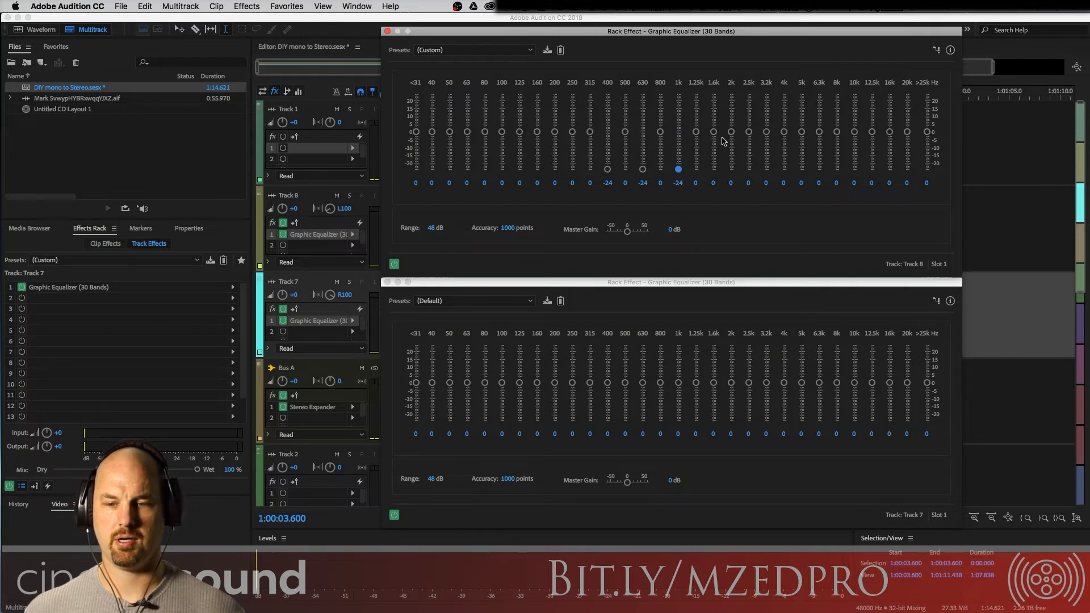
{"action": "left_click_drag", "start_coordinate": [714, 135], "coordinate": [729, 190]}
{"action": "left_click_drag", "start_coordinate": [749, 134], "coordinate": [784, 207]}
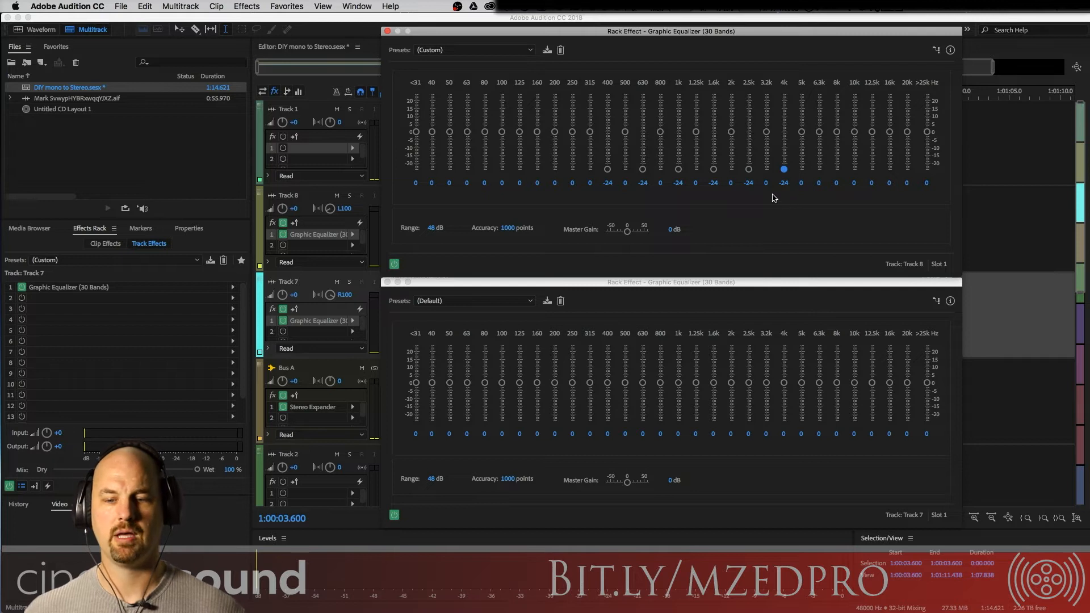
Cut the 500, 800, 1.25k, 2k, 3.2k and 5k Hz bands to -24 in Track 7's equalizer.
{"action": "left_click", "coordinate": [627, 383]}
{"action": "left_click_drag", "start_coordinate": [626, 384], "coordinate": [630, 469]}
{"action": "left_click_drag", "start_coordinate": [662, 382], "coordinate": [676, 445]}
{"action": "left_click_drag", "start_coordinate": [697, 382], "coordinate": [708, 462]}
{"action": "left_click_drag", "start_coordinate": [732, 383], "coordinate": [748, 453]}
{"action": "left_click_drag", "start_coordinate": [768, 382], "coordinate": [777, 455]}
{"action": "left_click_drag", "start_coordinate": [802, 382], "coordinate": [809, 460]}
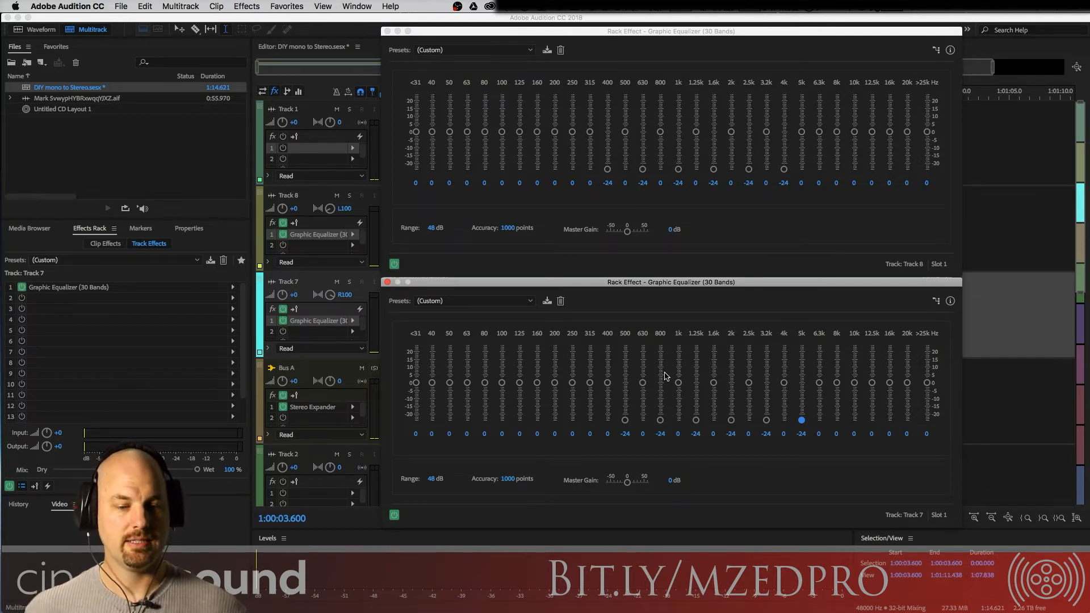
Mute Track 7 and audition the equalized Track 8 by itself.
{"action": "left_click", "coordinate": [337, 283]}
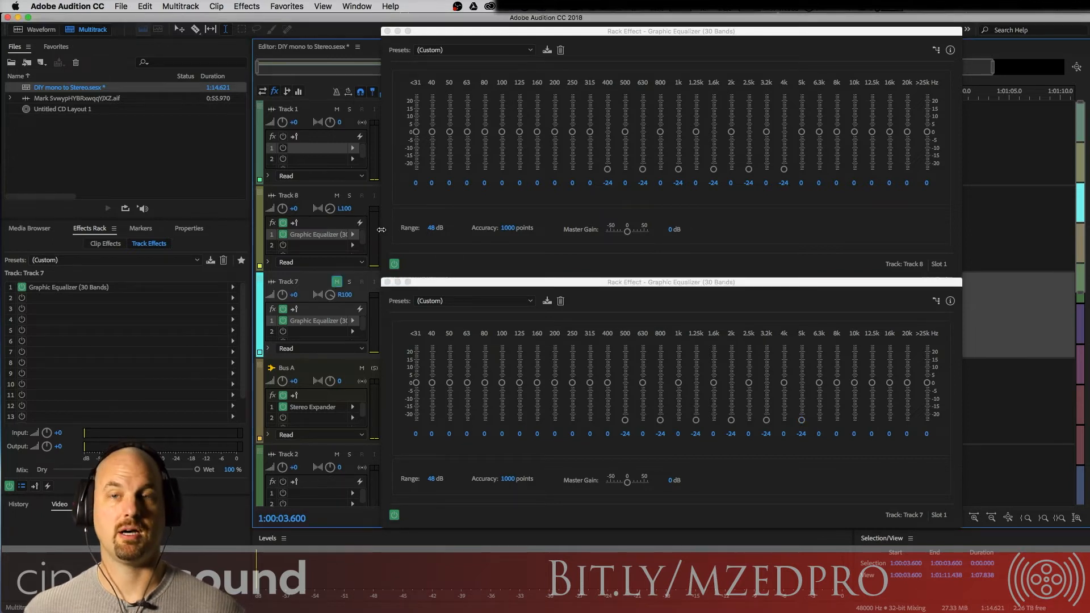
{"action": "key", "text": "space"}
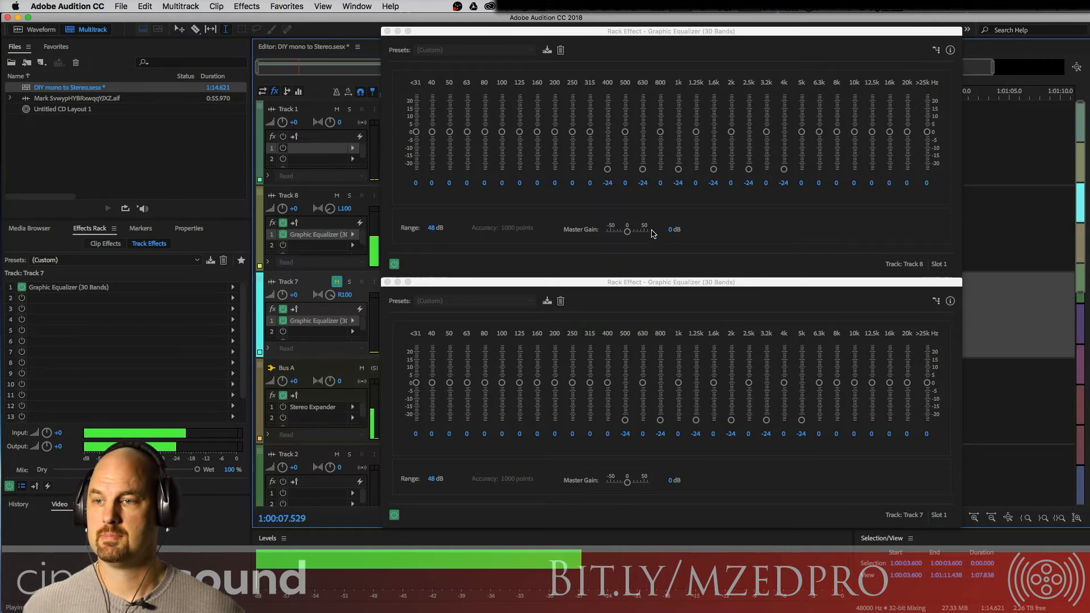
{"action": "key", "text": "space"}
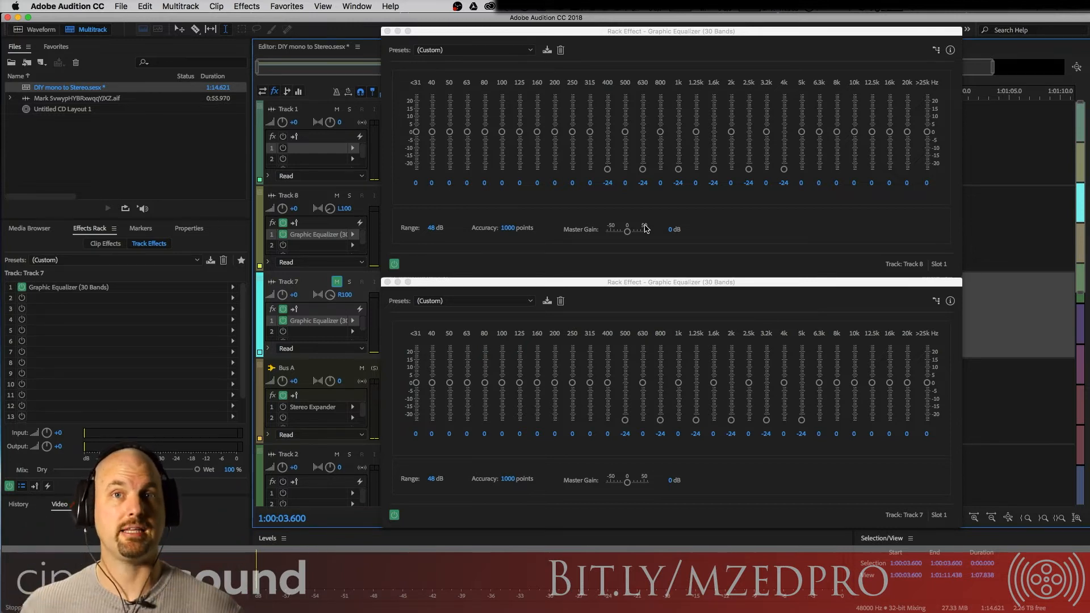
Mute Track 8, unmute Track 7, and audition the equalized Track 7 by itself.
{"action": "left_click", "coordinate": [337, 195]}
{"action": "left_click", "coordinate": [336, 282]}
{"action": "key", "text": "space"}
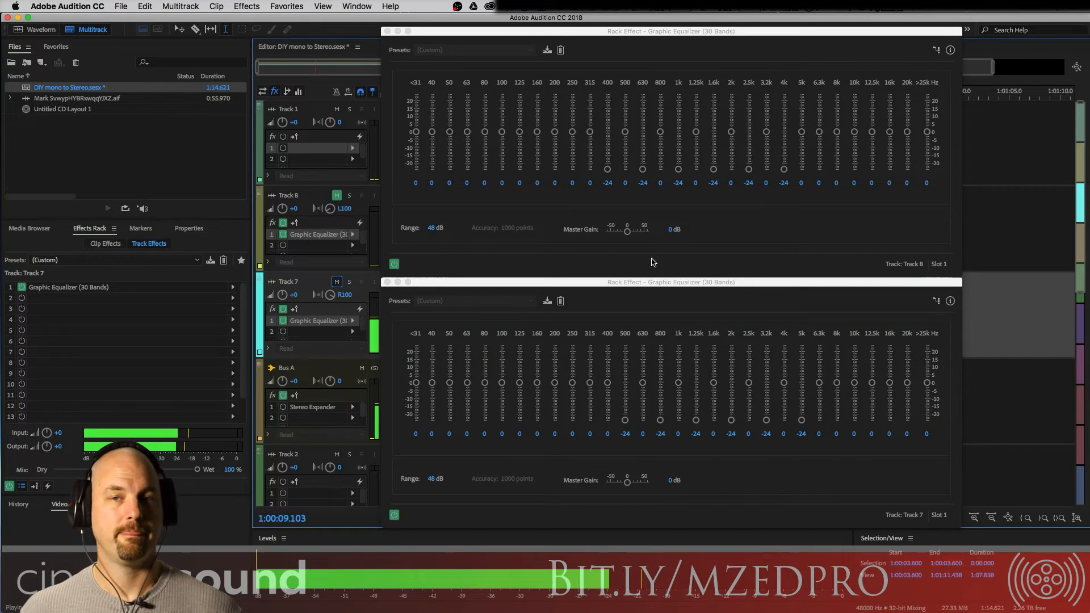
{"action": "key", "text": "space"}
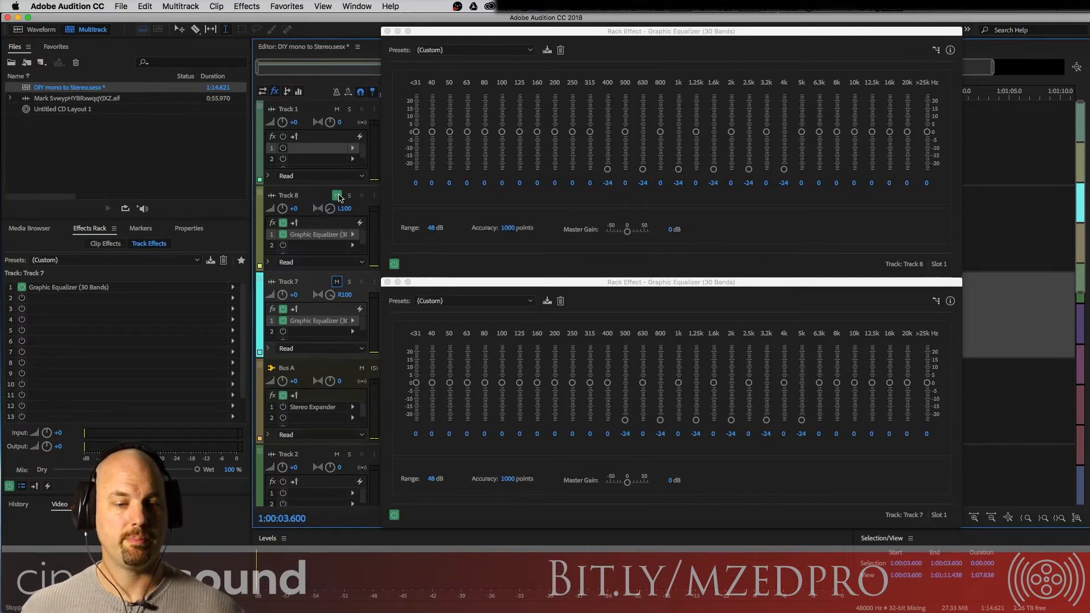
Unmute Track 8 and audition both equalized tracks playing together.
{"action": "left_click", "coordinate": [337, 195]}
{"action": "key", "text": "space"}
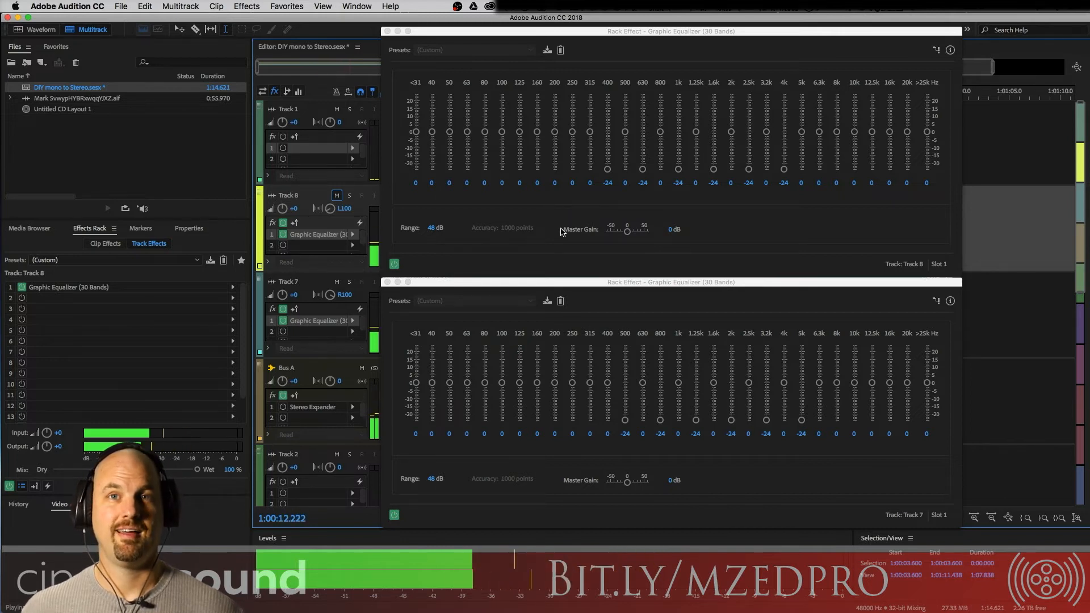
{"action": "key", "text": "space"}
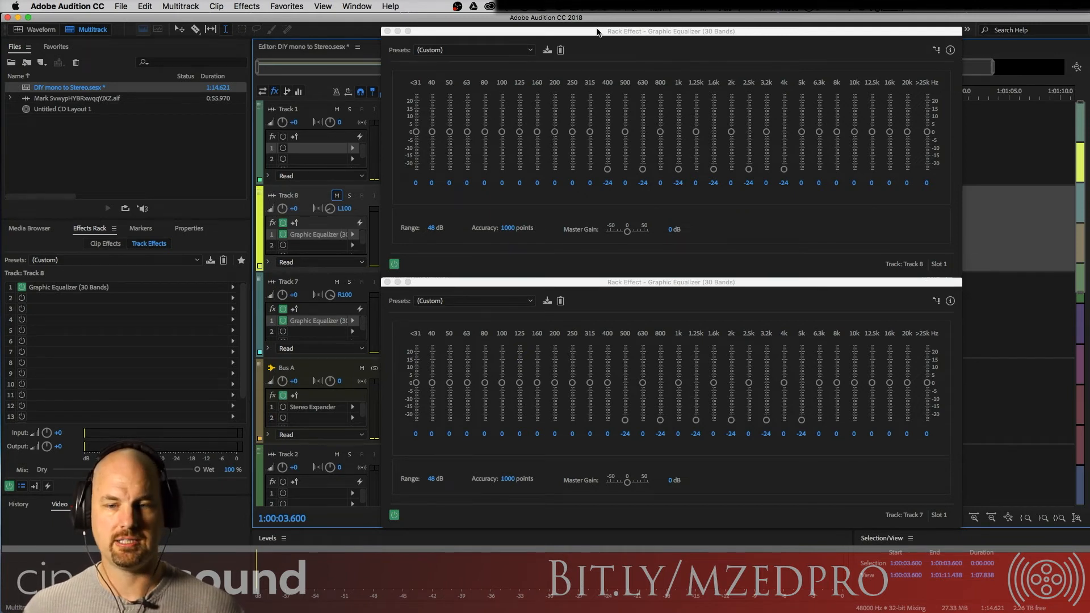
Move both equalizer windows off the start of the clips and check the output routing of Track 8, Track 7 and Bus A.
{"action": "left_click_drag", "start_coordinate": [599, 32], "coordinate": [628, 32]}
{"action": "left_click_drag", "start_coordinate": [543, 282], "coordinate": [568, 282]}
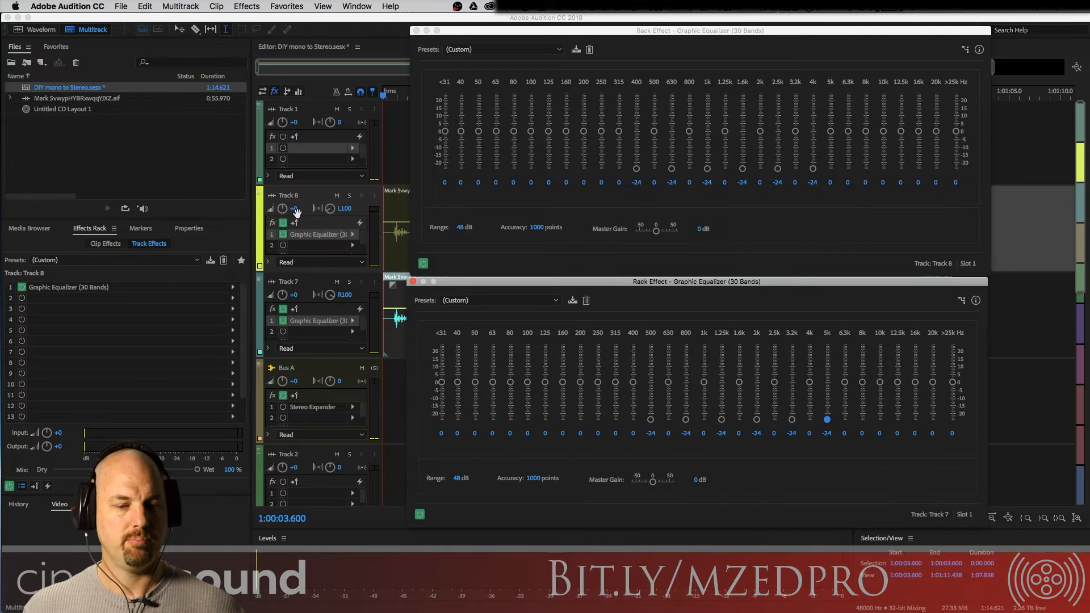
{"action": "left_click", "coordinate": [264, 91]}
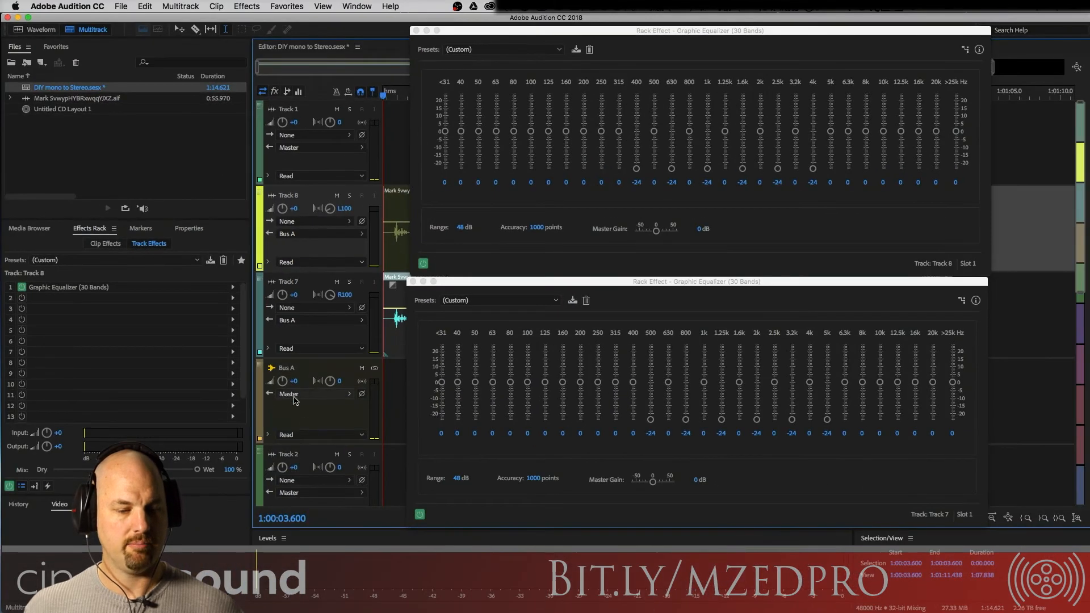
{"action": "left_click", "coordinate": [275, 91]}
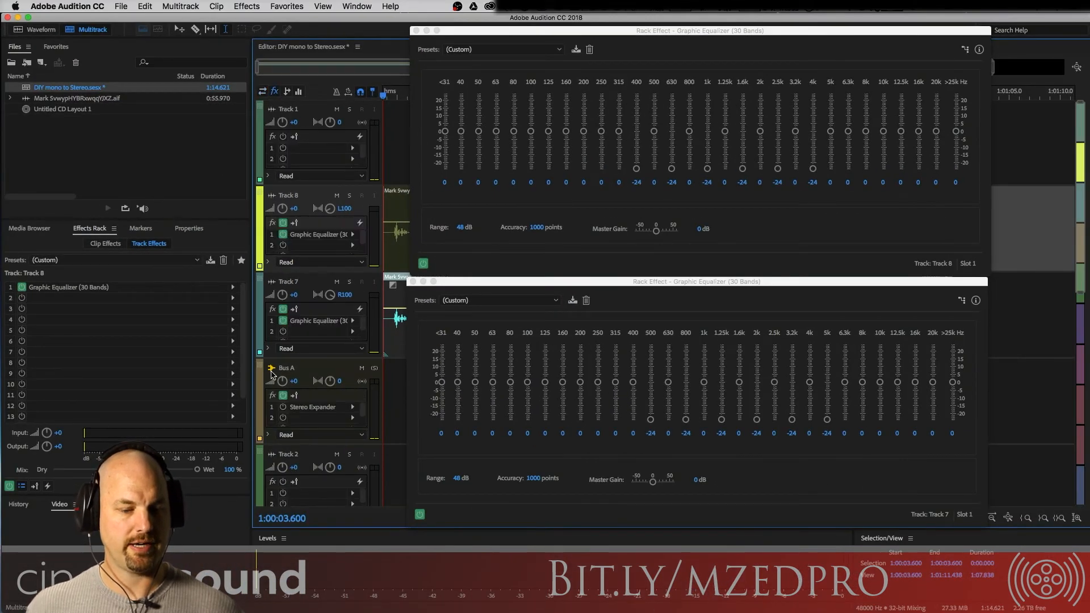
Open Bus A's Stereo Expander and place its window over Track 8's equalizer.
{"action": "left_click", "coordinate": [313, 369]}
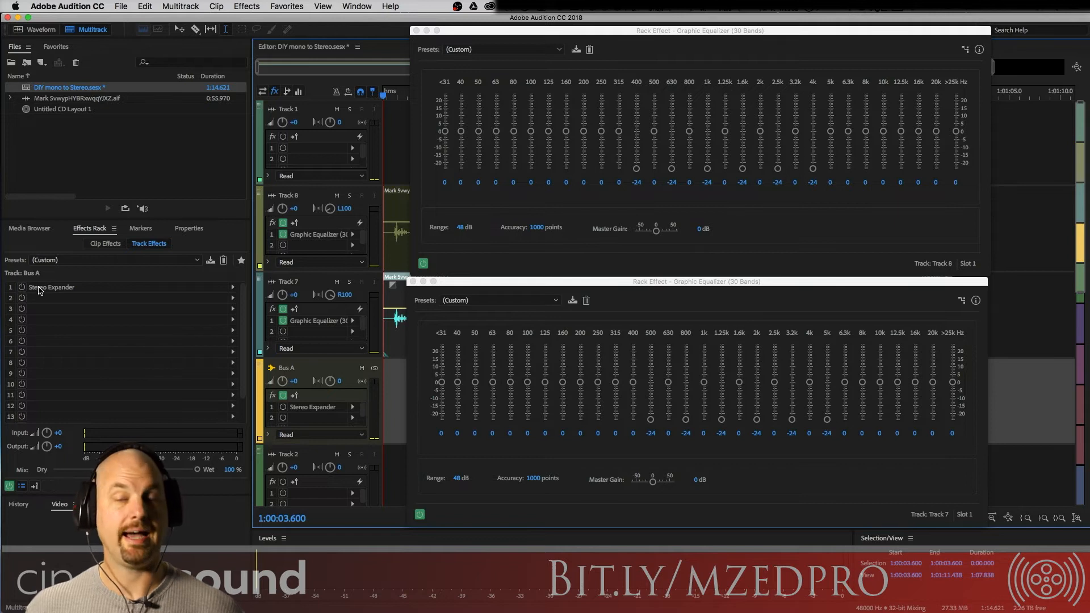
{"action": "double_click", "coordinate": [310, 408]}
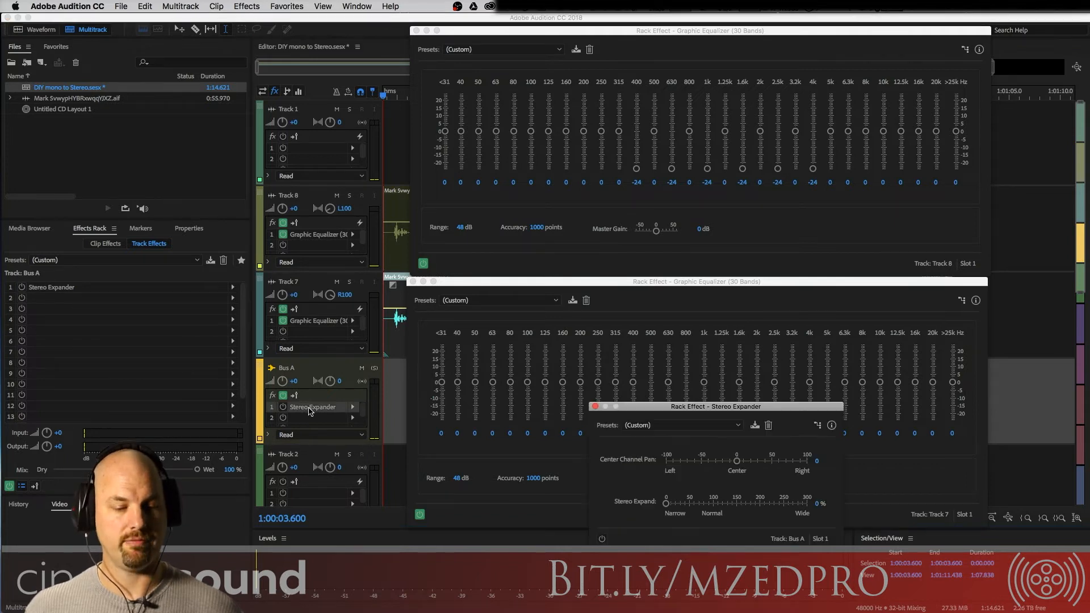
{"action": "left_click_drag", "start_coordinate": [694, 407], "coordinate": [645, 115]}
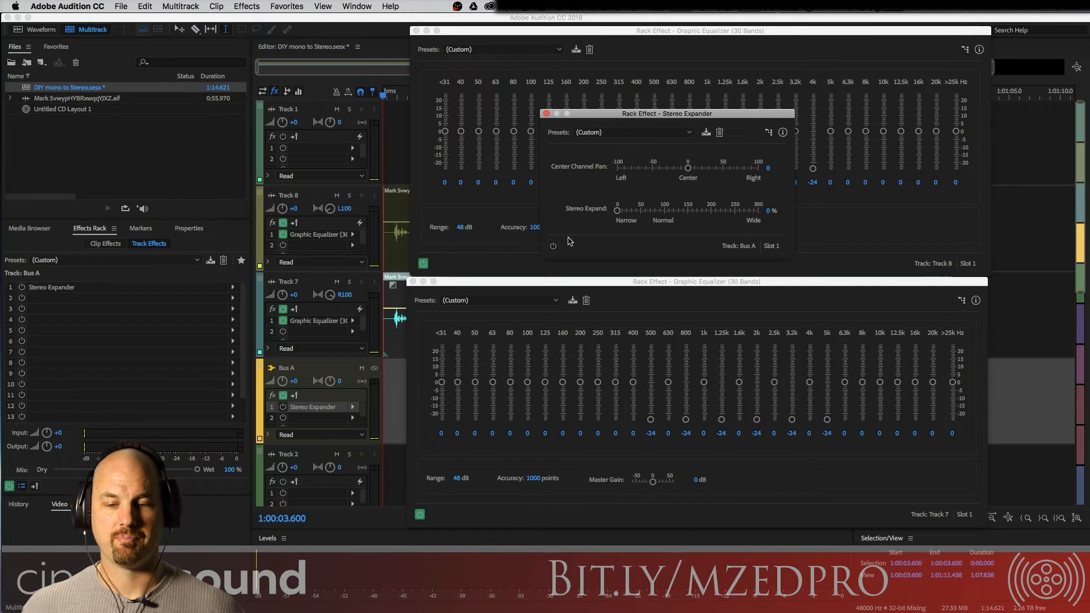
Enable the Stereo Expander on Bus A with Stereo Expand at 0% and audition the narrowed mix.
{"action": "left_click", "coordinate": [553, 245]}
{"action": "left_click", "coordinate": [617, 211]}
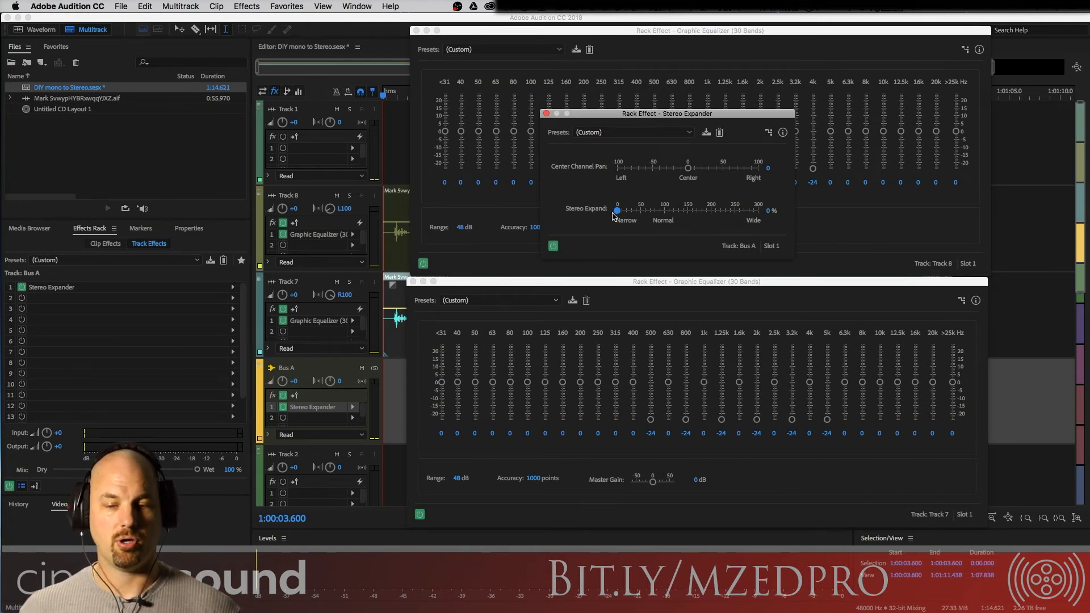
{"action": "key", "text": "space"}
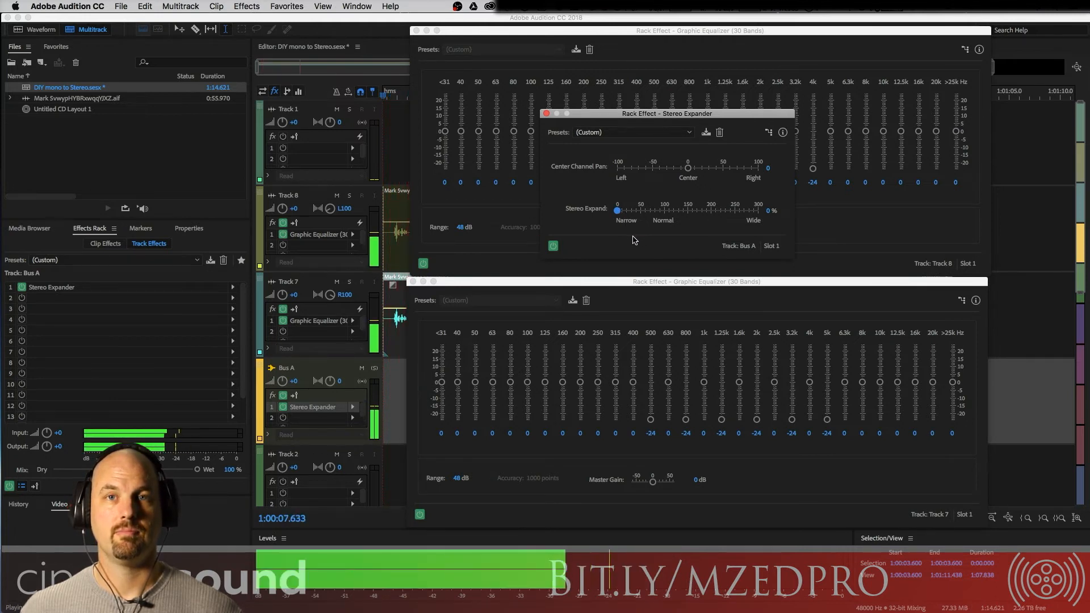
{"action": "key", "text": "space"}
Bypass Bus A's Stereo Expander and audition the mix without it for comparison.
{"action": "left_click", "coordinate": [556, 247]}
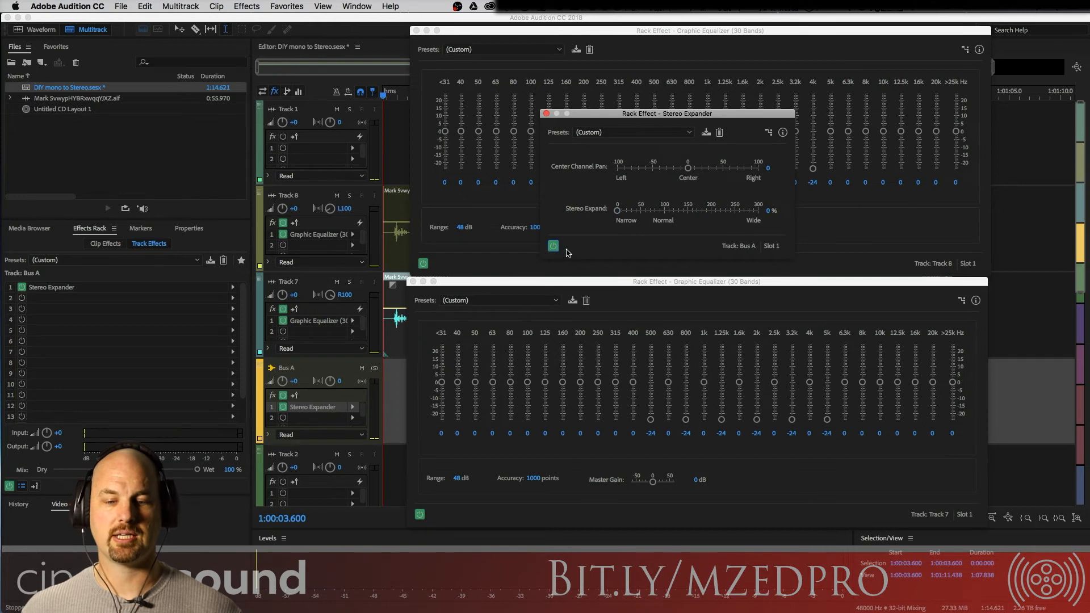
{"action": "left_click", "coordinate": [554, 247]}
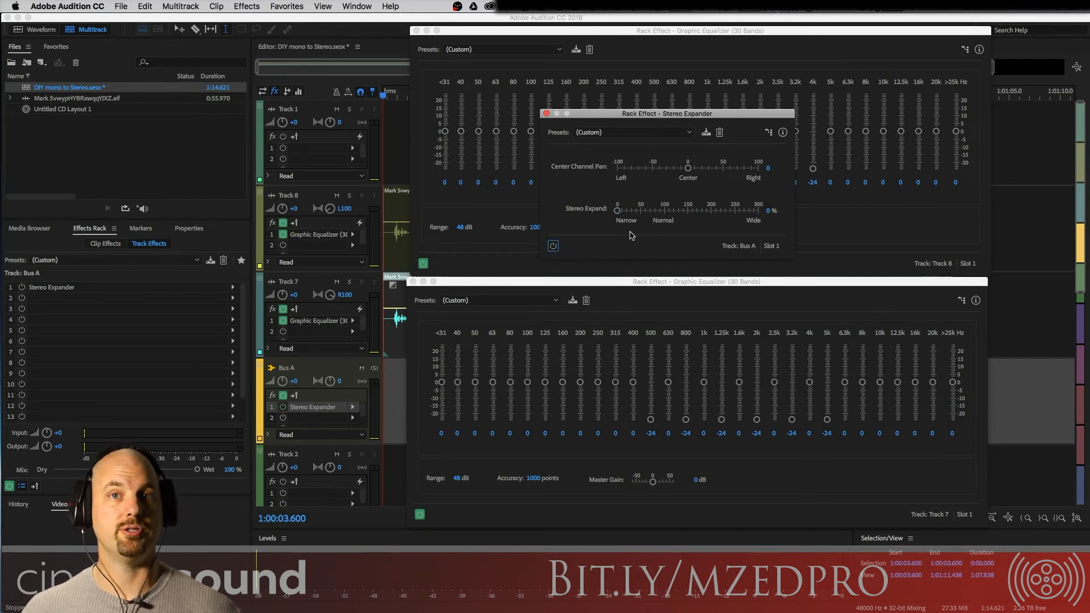
{"action": "key", "text": "space"}
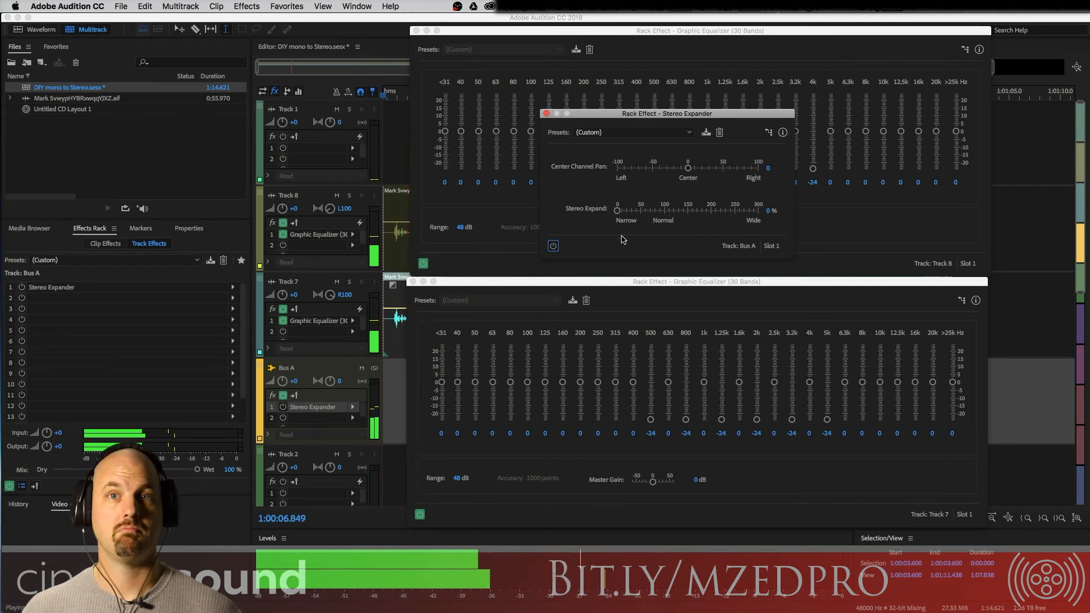
{"action": "key", "text": "space"}
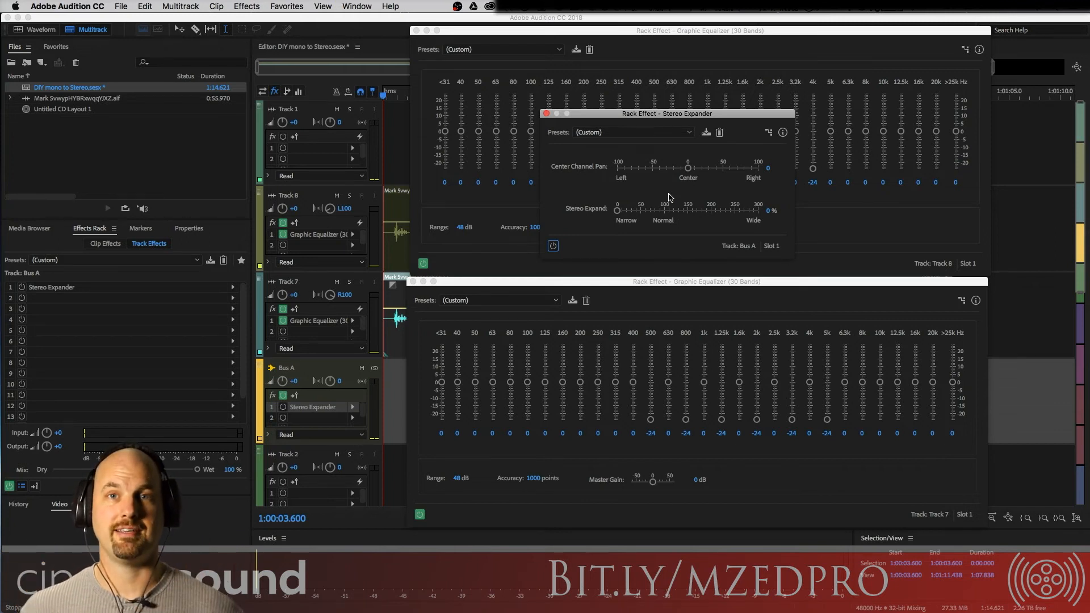
Re-enable Bus A's Stereo Expander and raise Stereo Expand to 300% while auditioning the mix.
{"action": "left_click", "coordinate": [553, 246]}
{"action": "key", "text": "space"}
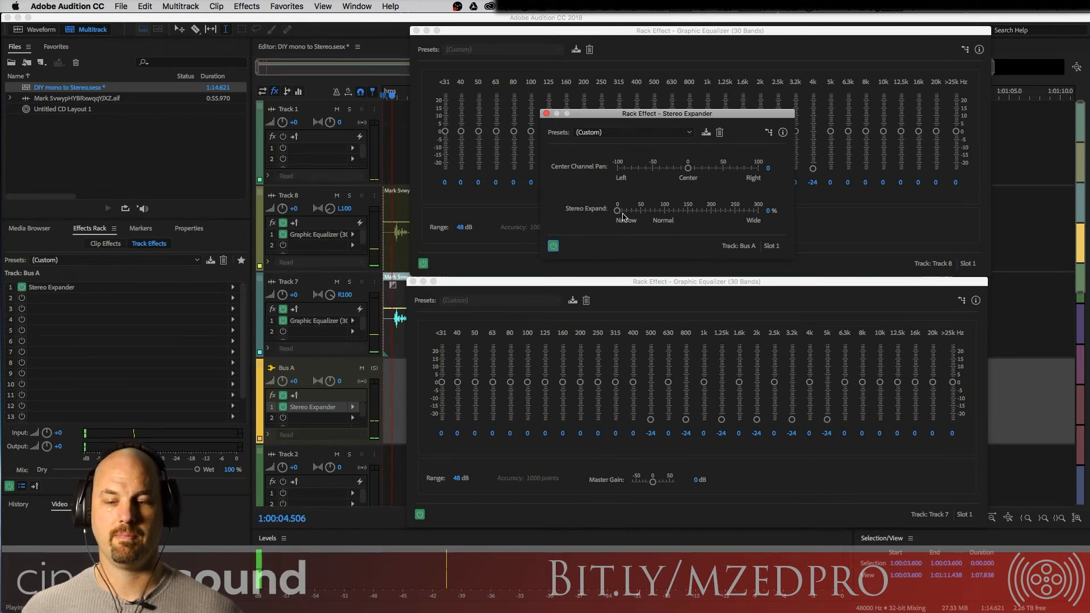
{"action": "left_click_drag", "start_coordinate": [618, 211], "coordinate": [759, 211]}
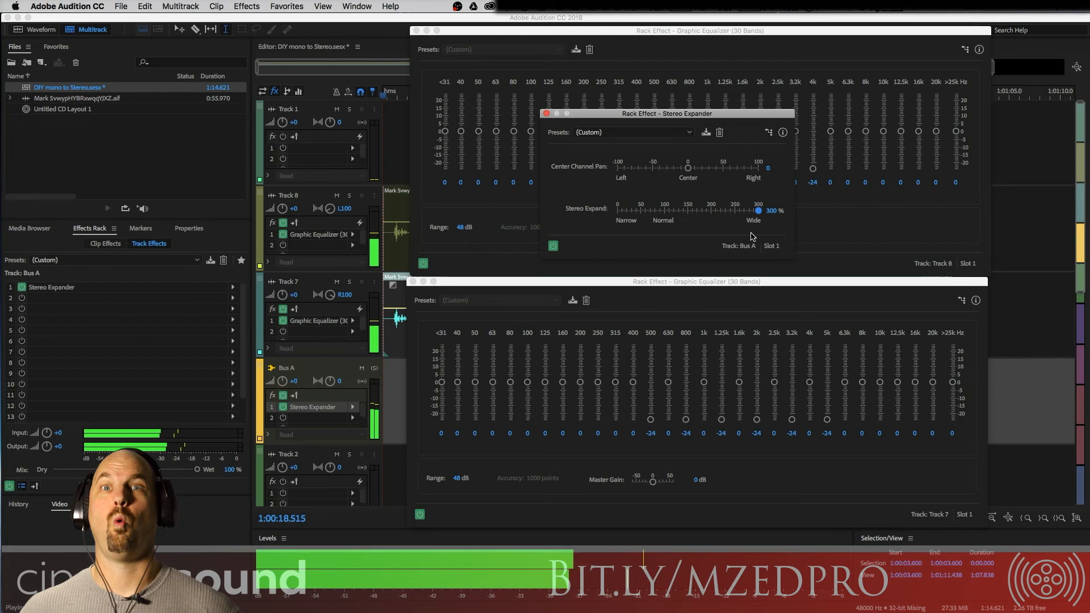
{"action": "key", "text": "space"}
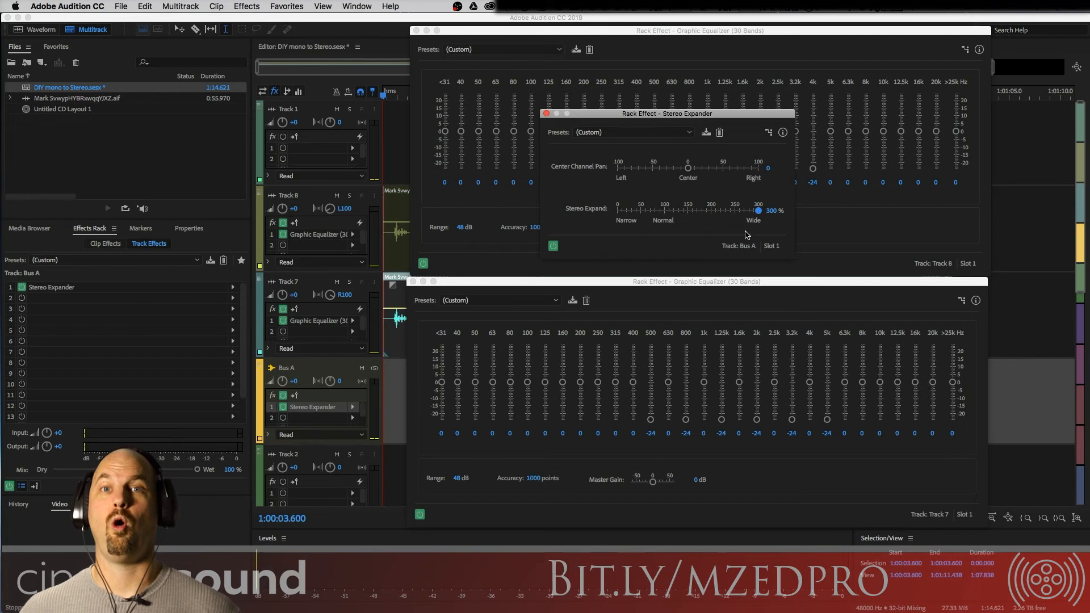
Compare the mix with the 300% Stereo Expander bypassed and active during playback, leaving the effect on.
{"action": "left_click", "coordinate": [553, 246]}
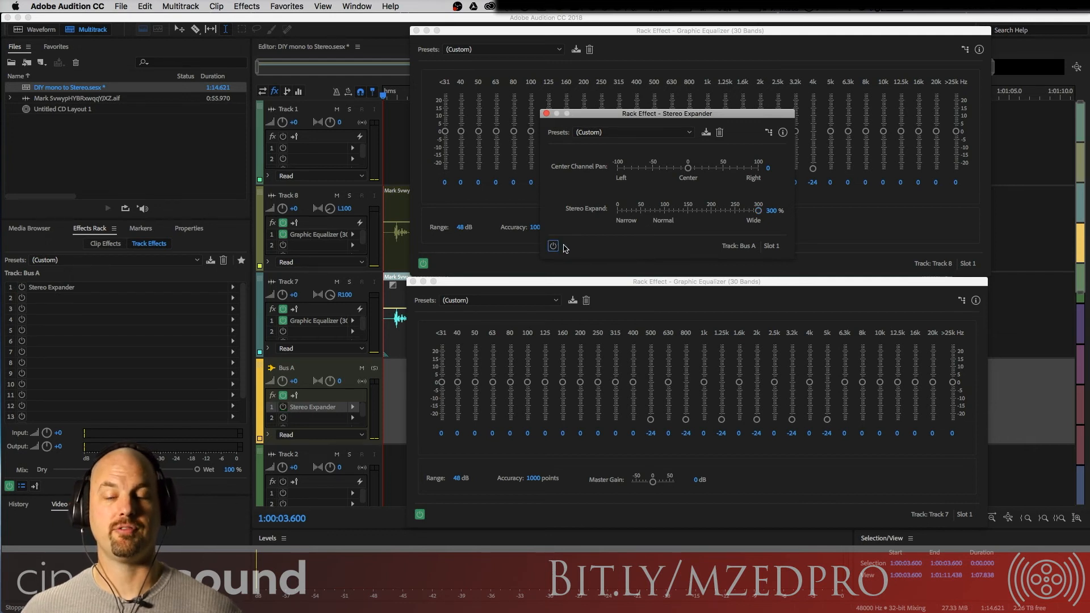
{"action": "key", "text": "space"}
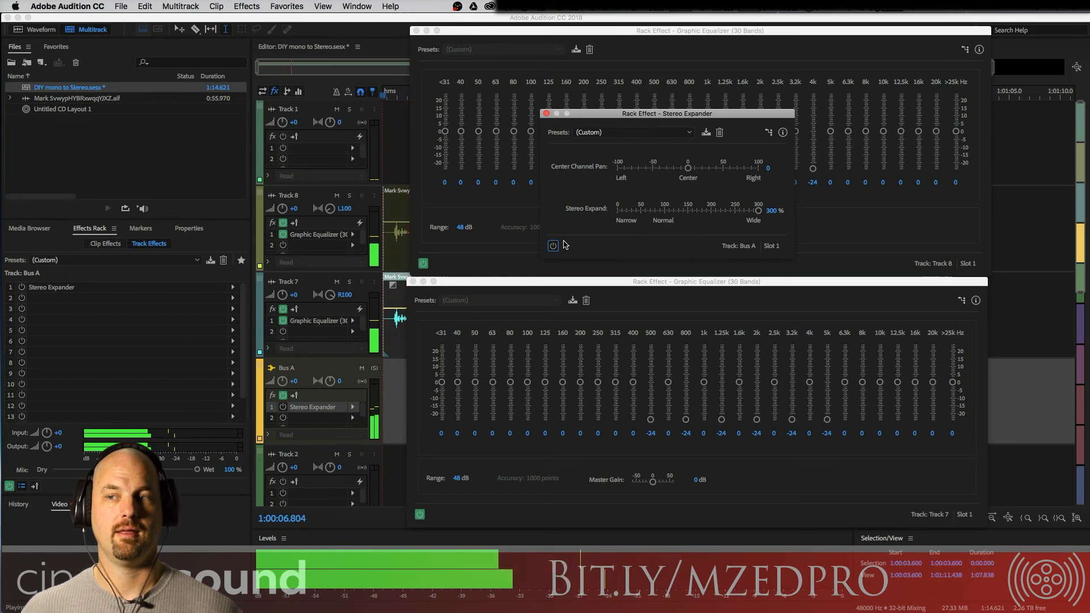
{"action": "left_click", "coordinate": [553, 245]}
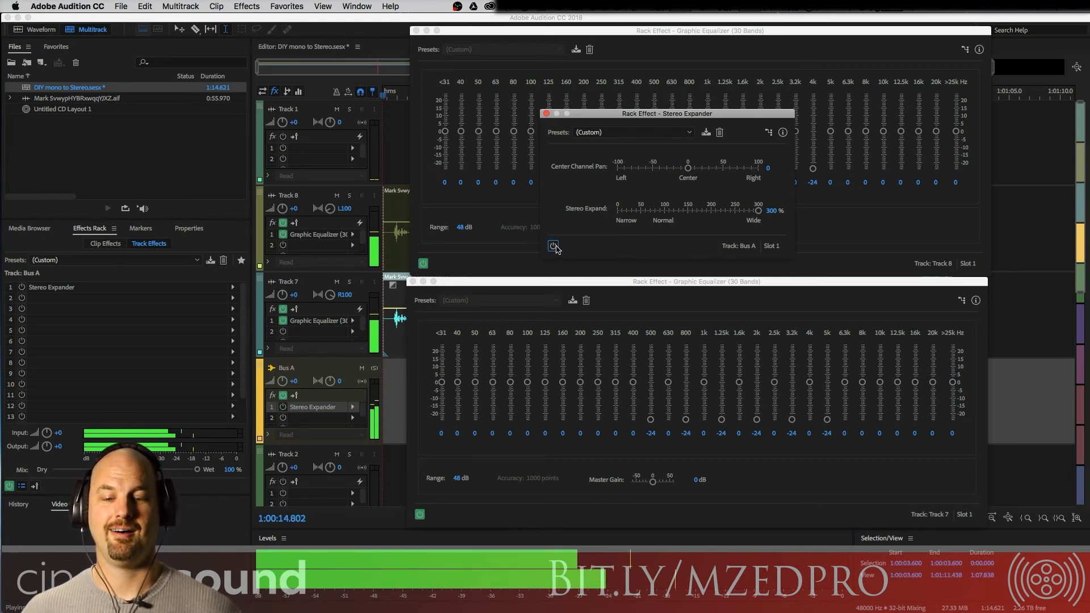
{"action": "left_click", "coordinate": [553, 246]}
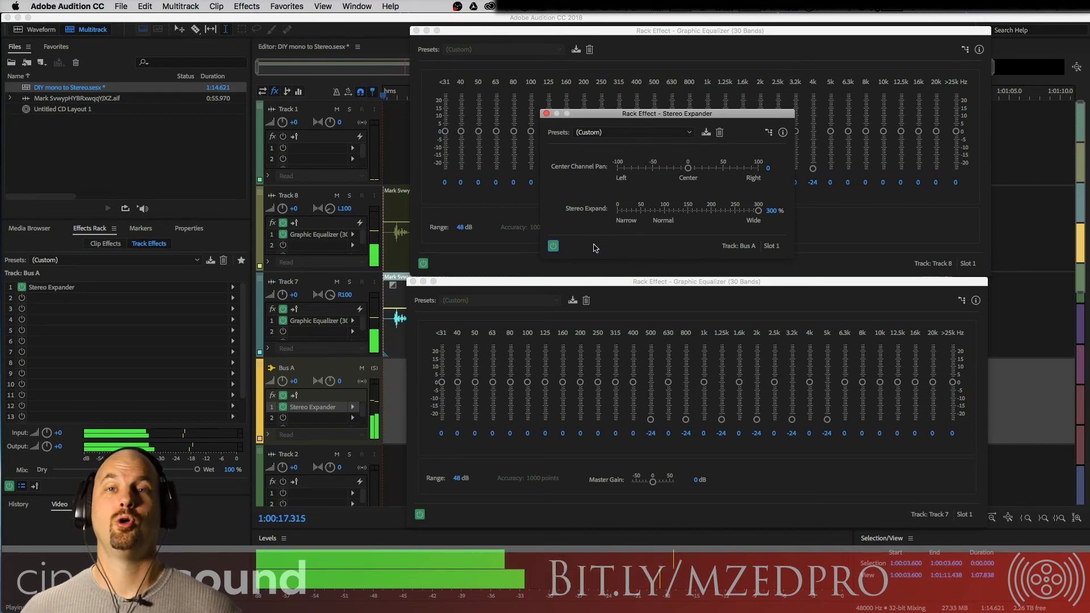
{"action": "key", "text": "space"}
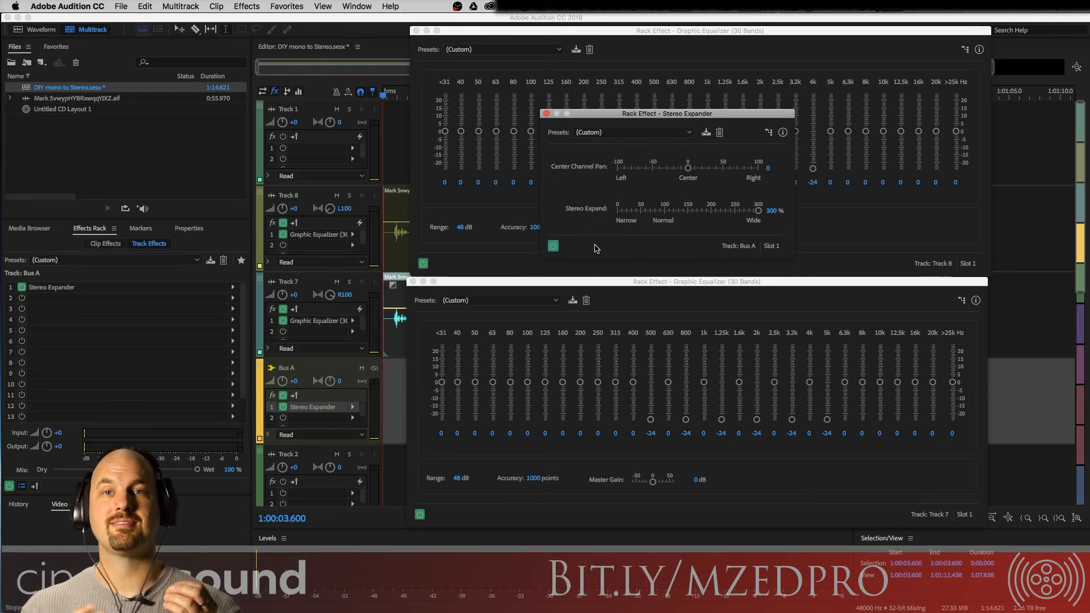